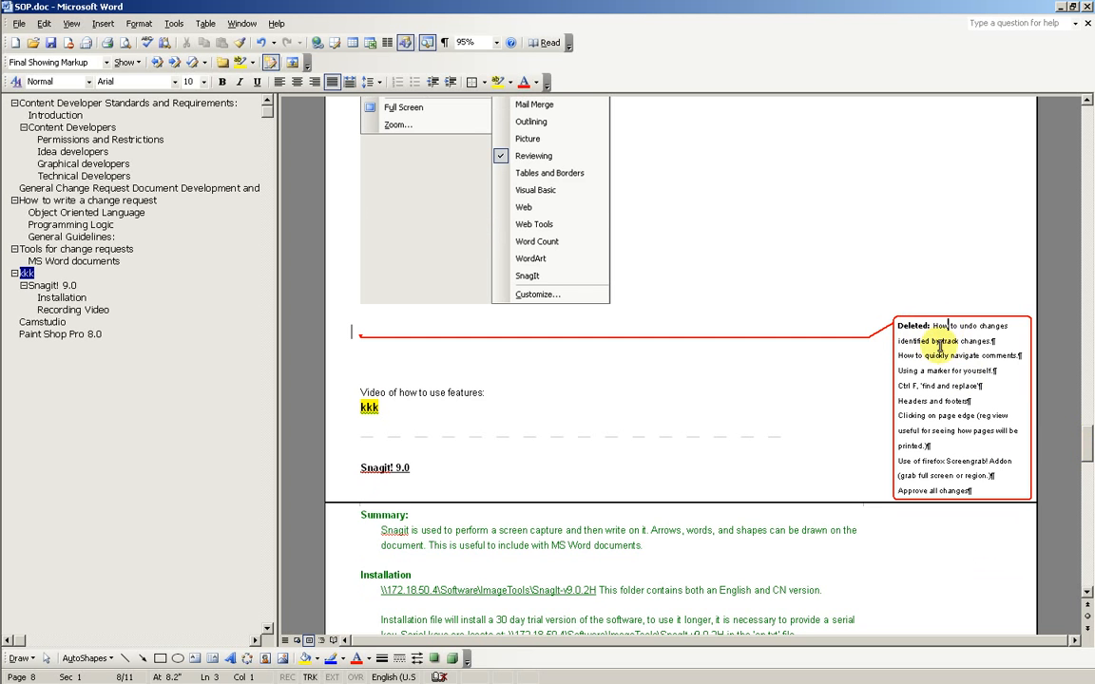
Step through the document's comments and tracked changes in order, starting from the comment on "Defining rules"
scroll(1001, 390, "up", 5)
scroll(1001, 389, "up", 15)
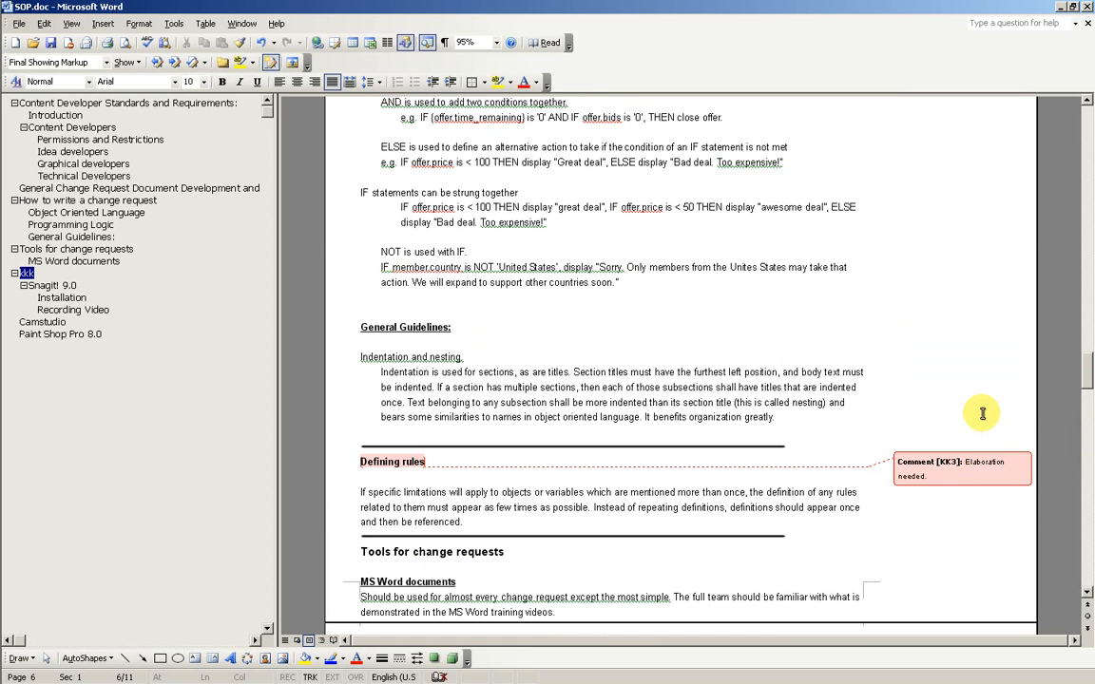
left_click(910, 462)
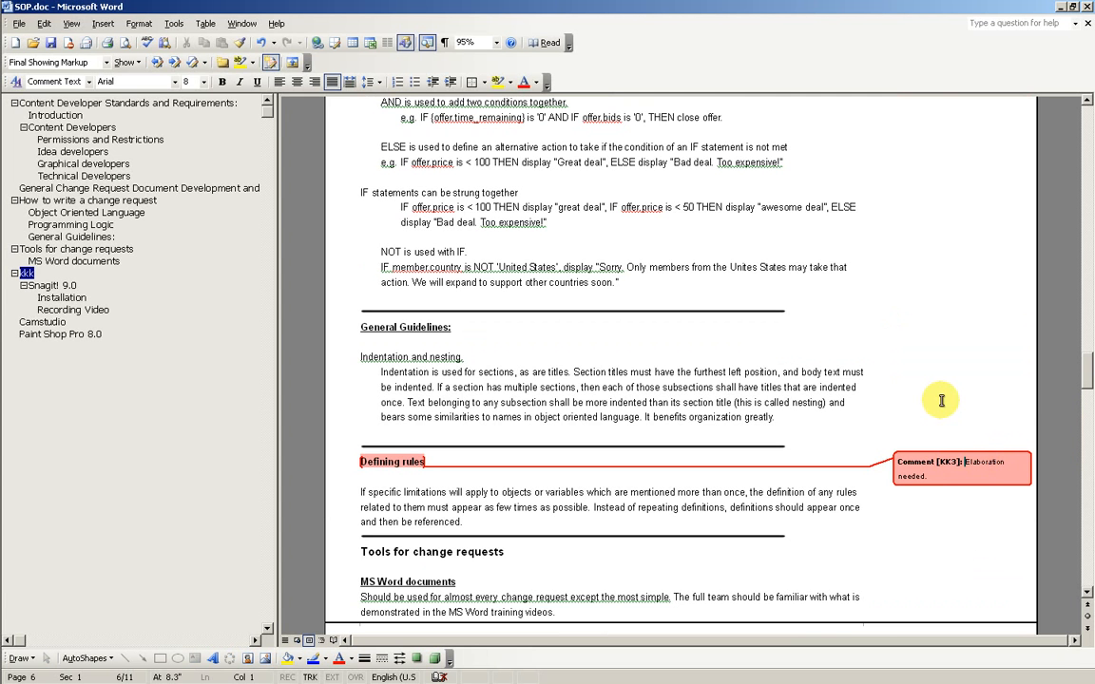
left_click(174, 65)
left_click(174, 65)
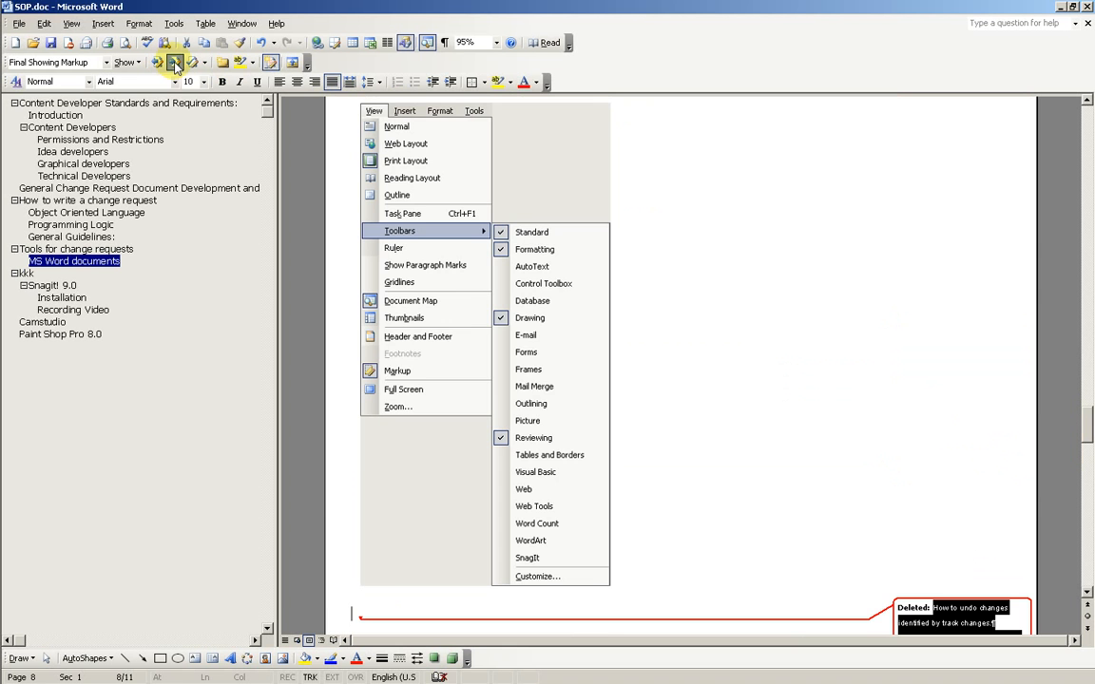
left_click(518, 383)
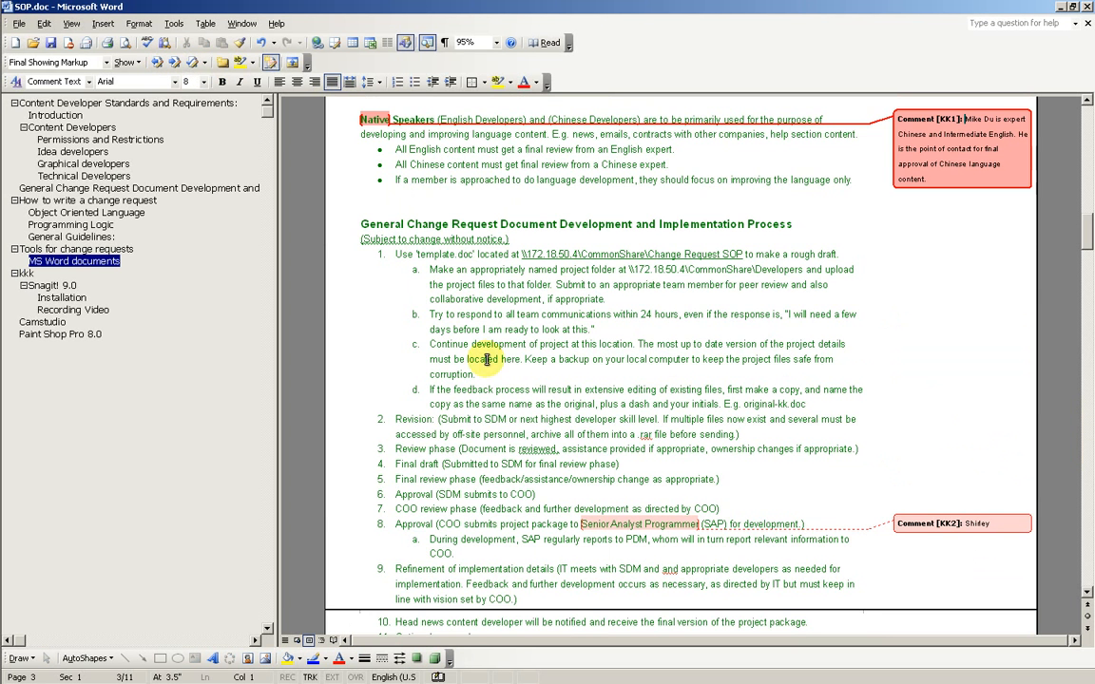
left_click(175, 63)
left_click(176, 63)
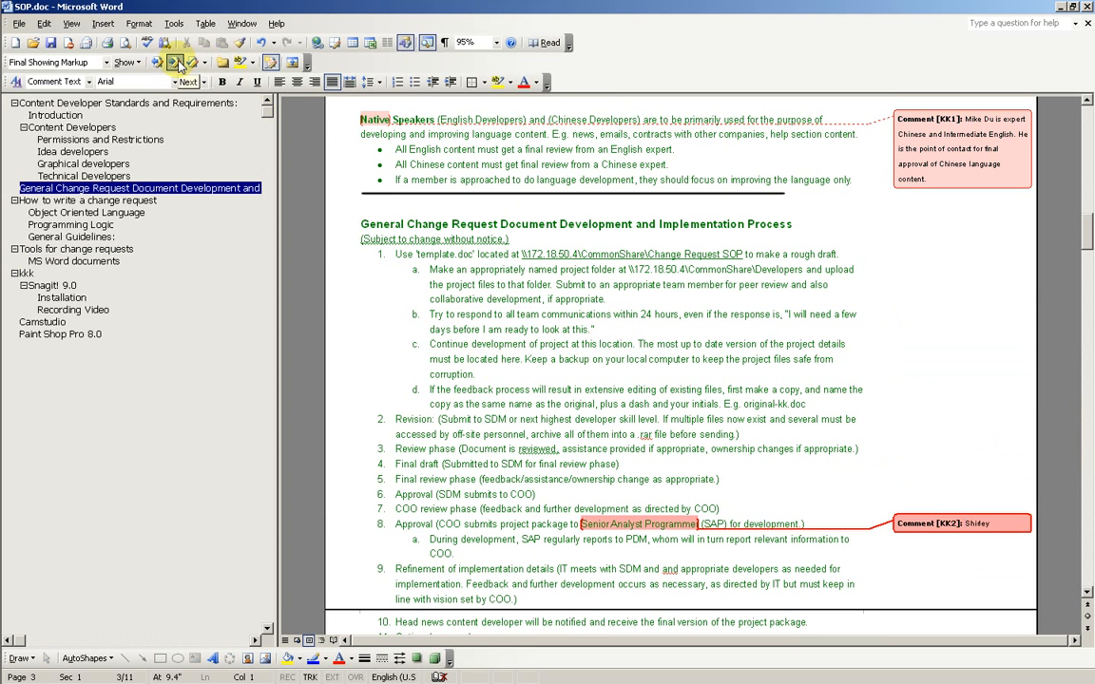
left_click(176, 63)
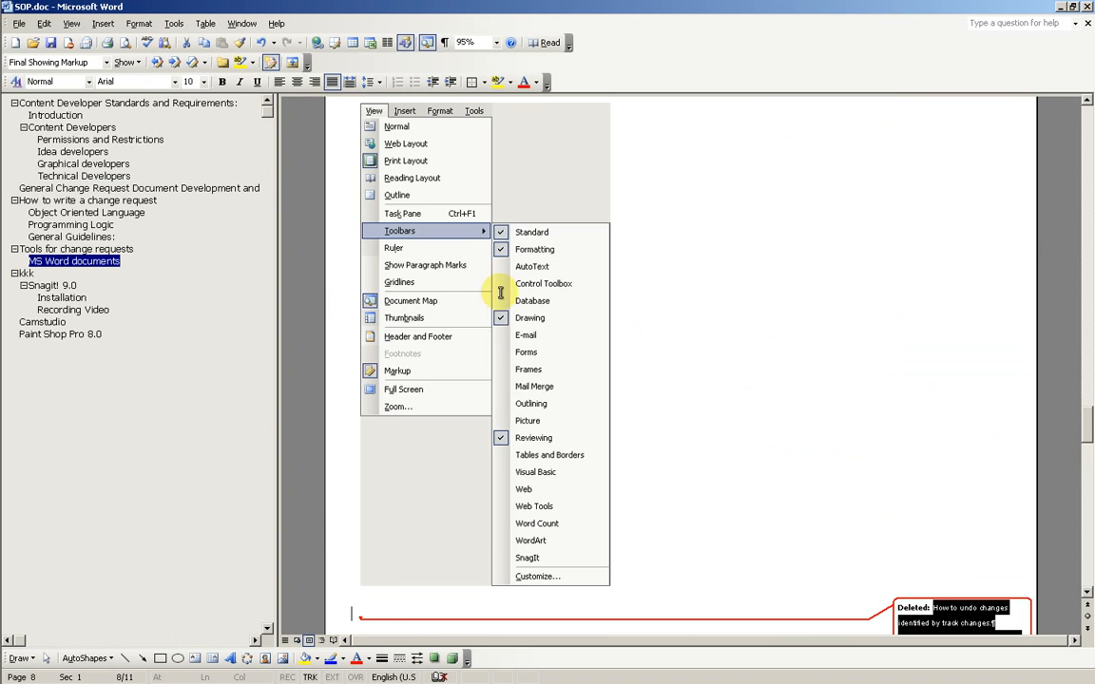
Reject the tracked deletion of the topic list beginning "How to undo changes identified by track changes."
scroll(903, 342, "down", 3)
scroll(903, 342, "down", 3)
left_click(934, 380)
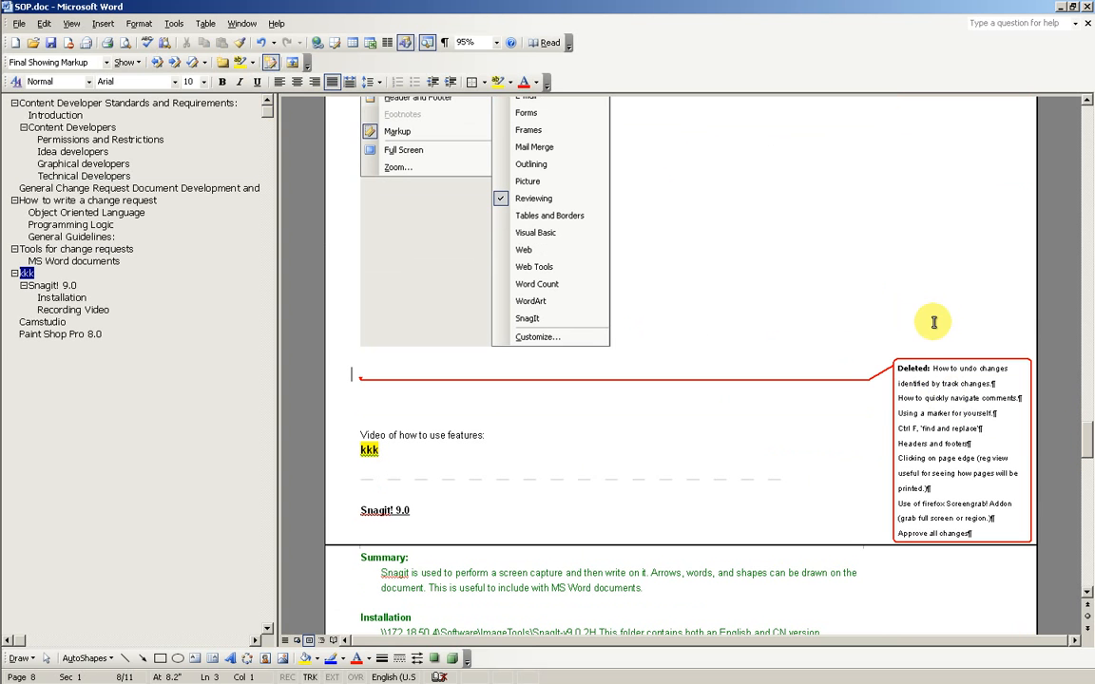
right_click(913, 370)
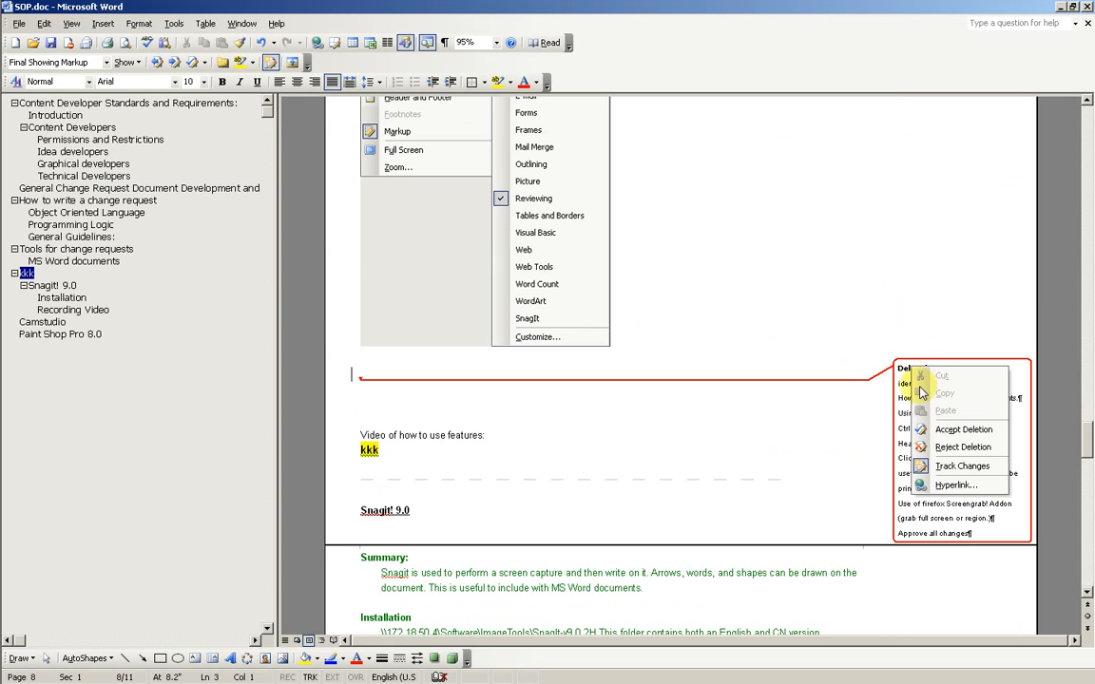
left_click(962, 447)
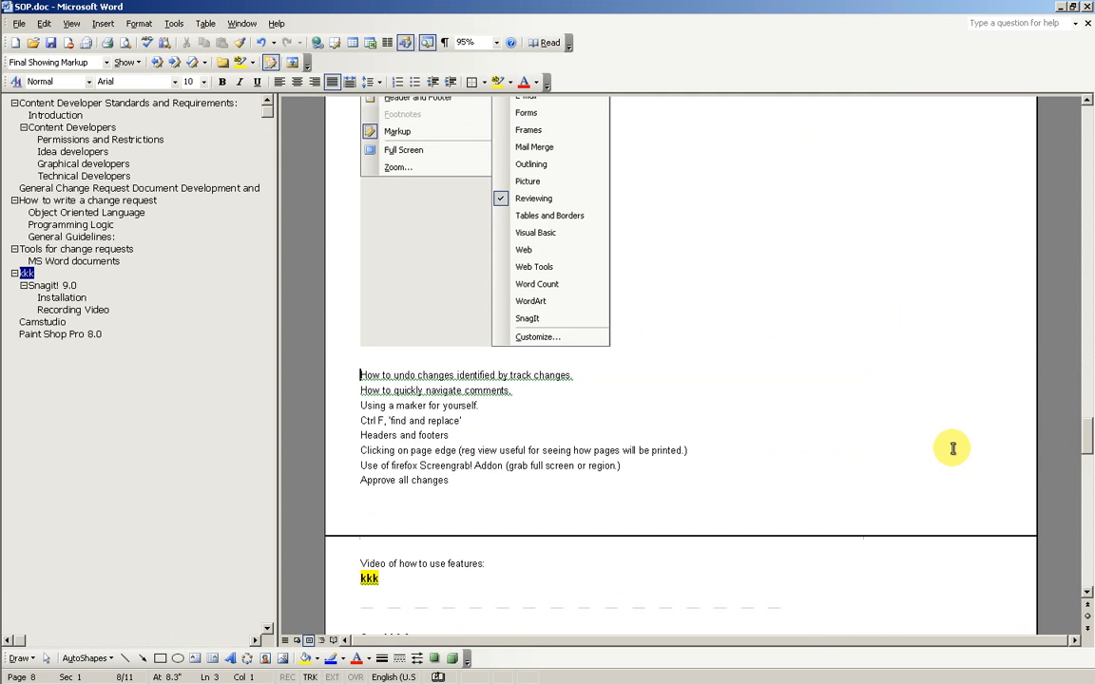
Add the text "l;kjasdf ee" on the empty line below the highlighted kkk marker
left_click(614, 374)
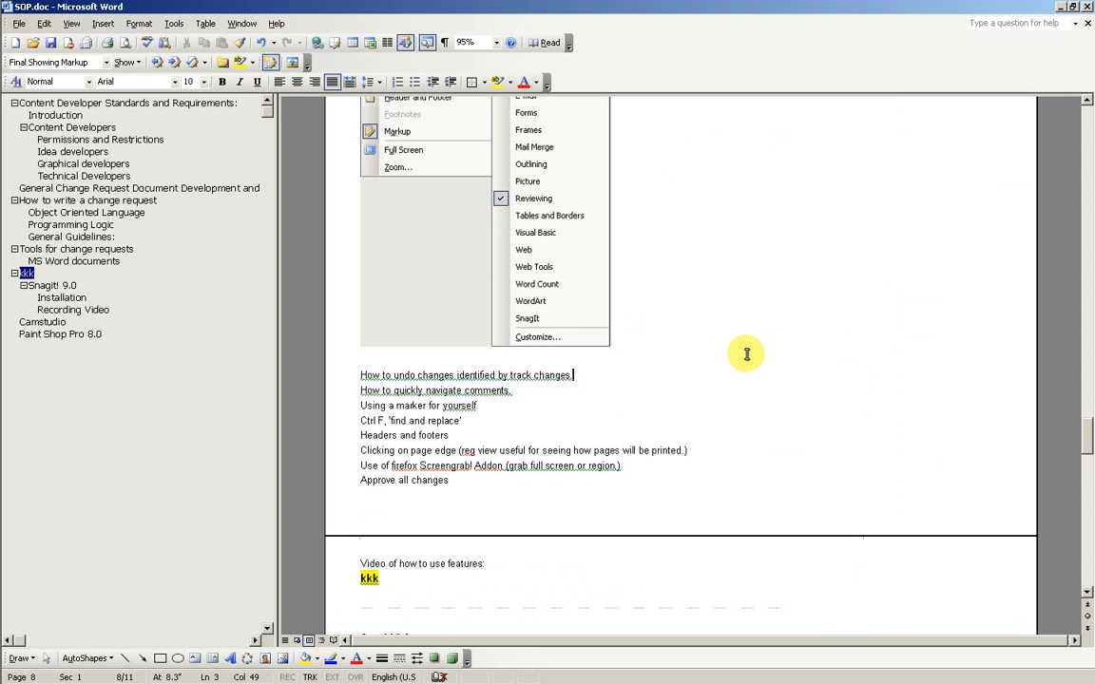
key("Home")
key("Down")
key("Down")
scroll(746, 355, "down", 5)
left_click(632, 380)
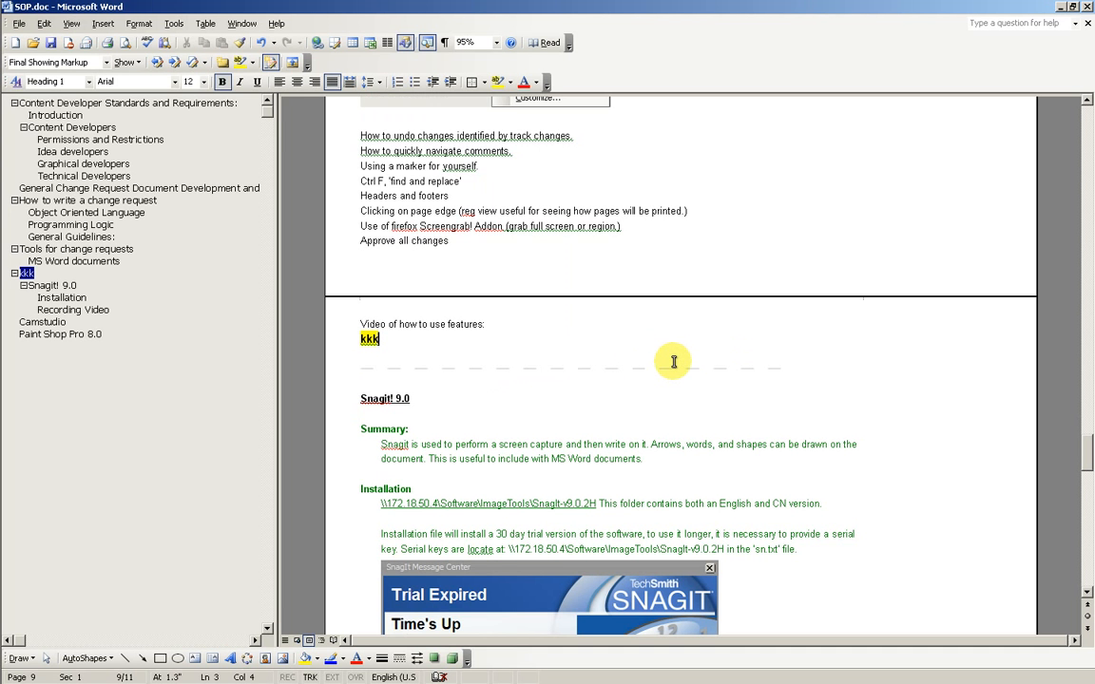
left_click(595, 354)
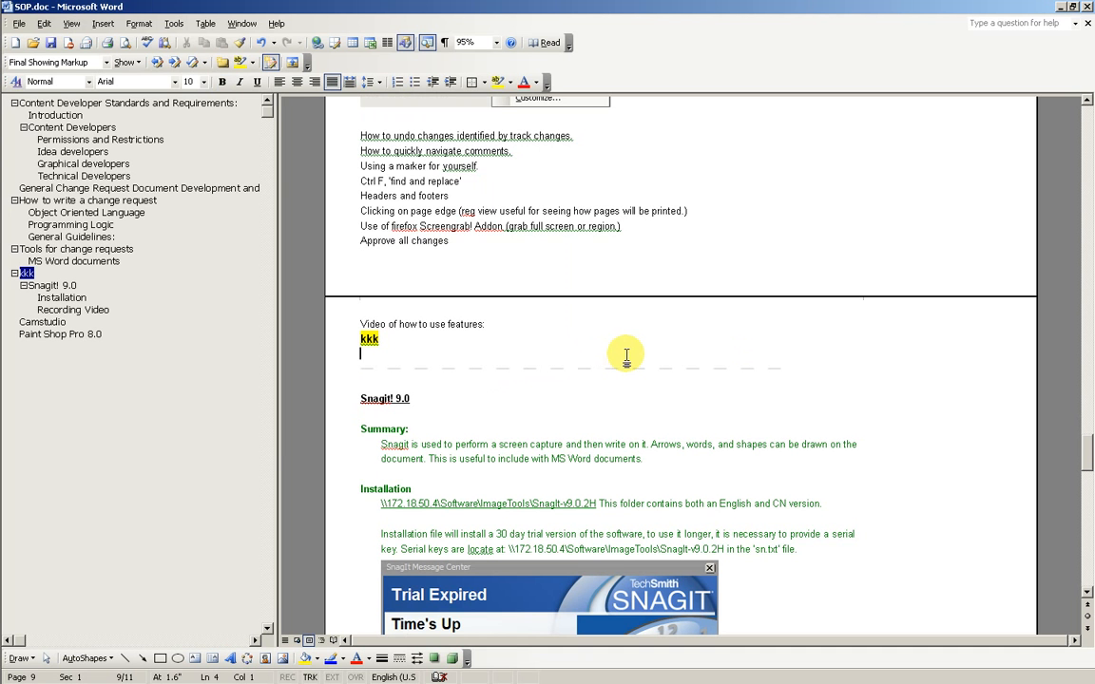
type("l;kjasdf ee")
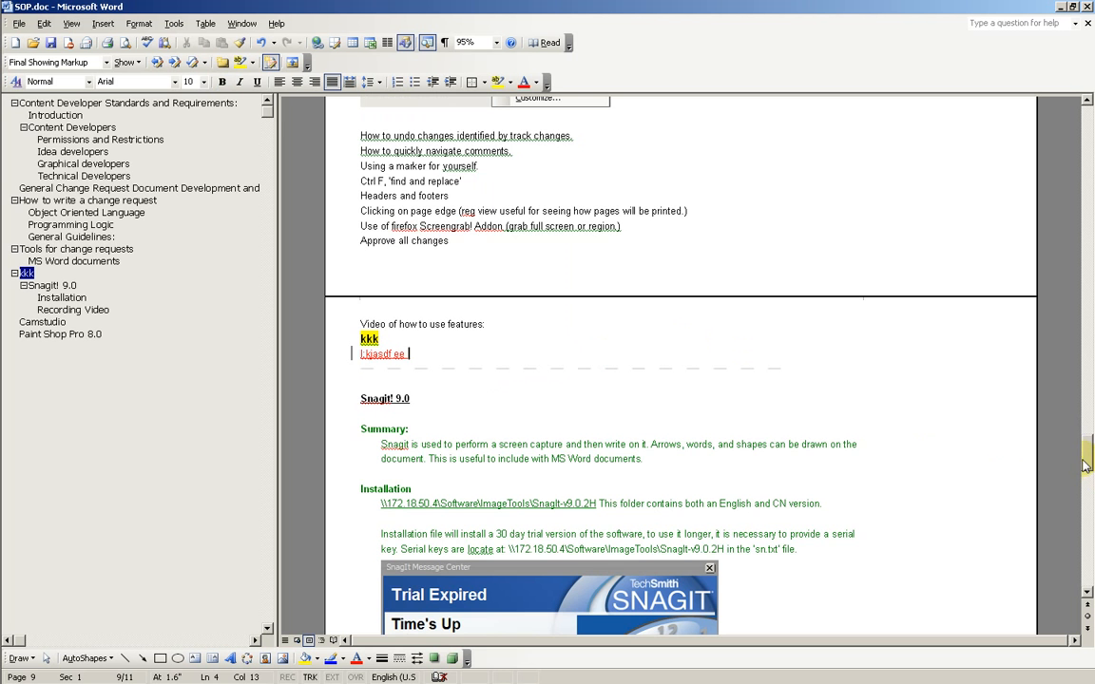
Select the text from "most up to date version" through "corruption." in item 1c, and return to the highlighted kkk marker
left_click_drag(1086, 461, 1090, 227)
left_click_drag(657, 306, 478, 336)
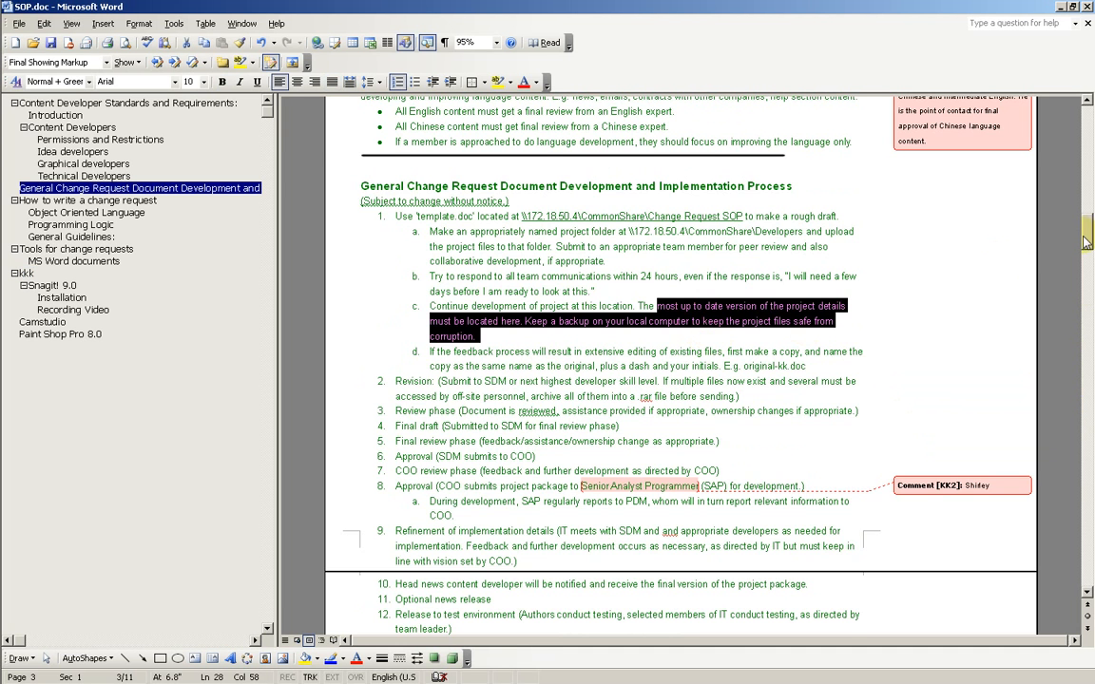
left_click_drag(1086, 241, 1087, 458)
left_click(565, 257)
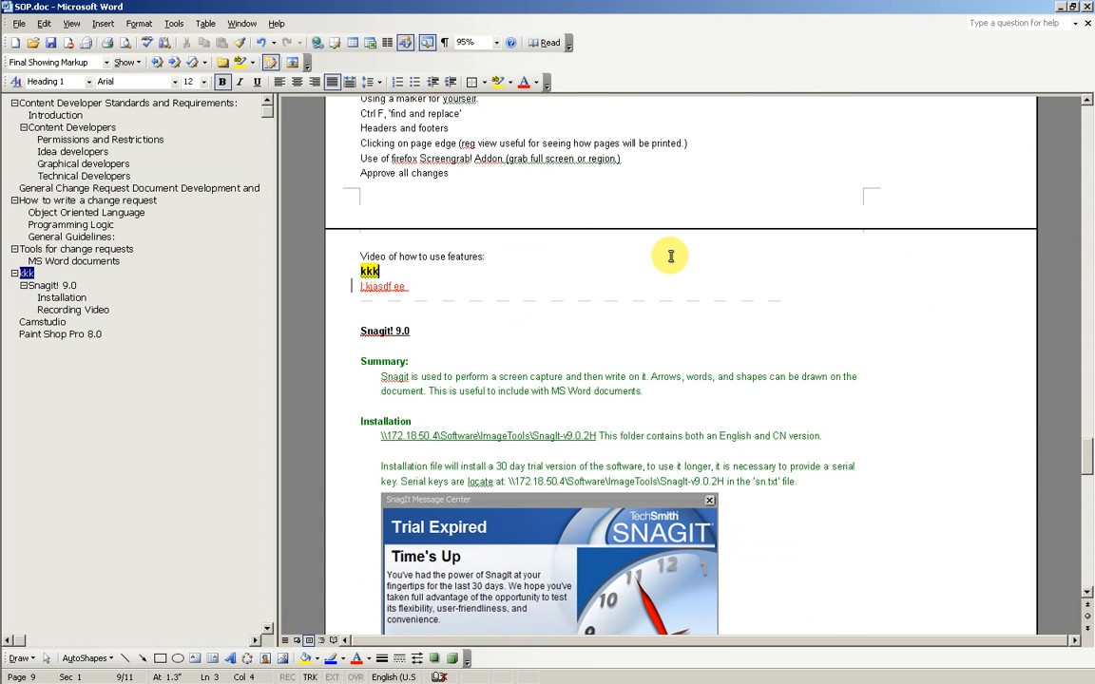
Go to the beginning of the document and jump to the kkk heading through the document outline
key("ctrl+Home")
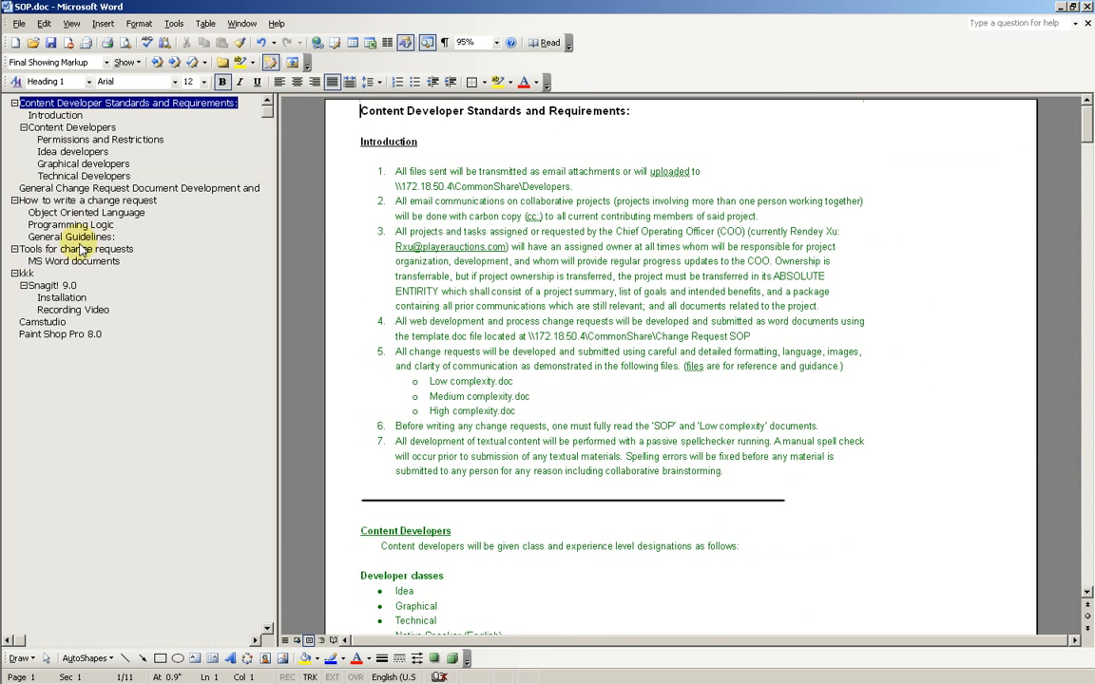
left_click(24, 273)
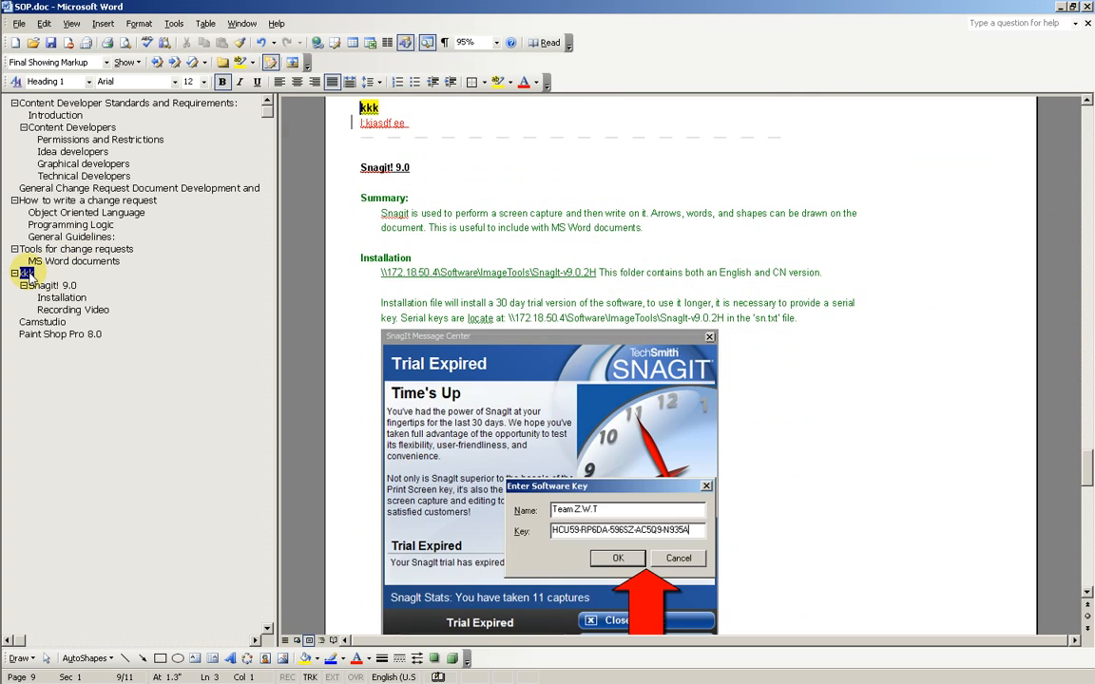
scroll(586, 166, "up", 5)
Insert a new line reading "kkk" directly below the "l;kjasdf ee" text
left_click(380, 362)
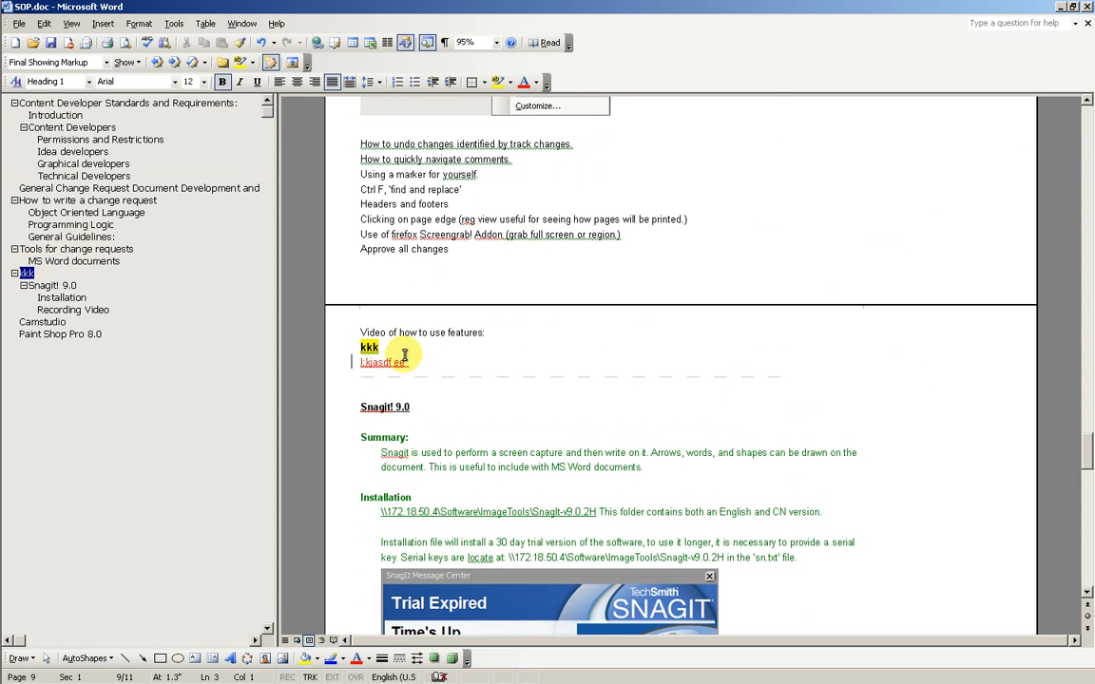
left_click(409, 362)
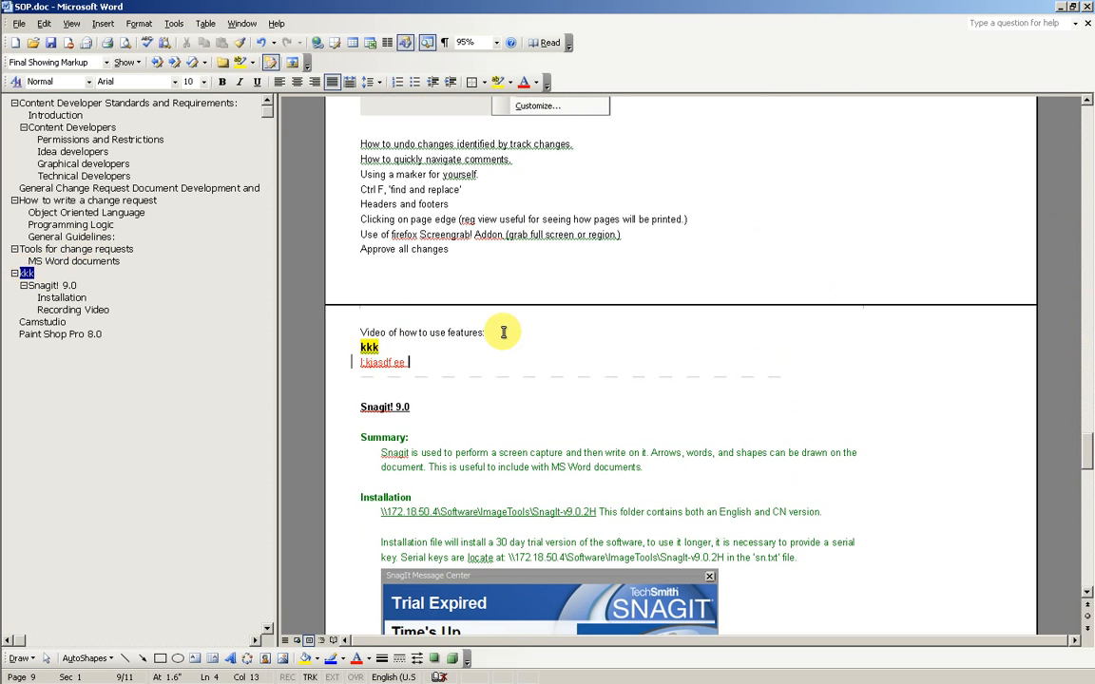
key("Return")
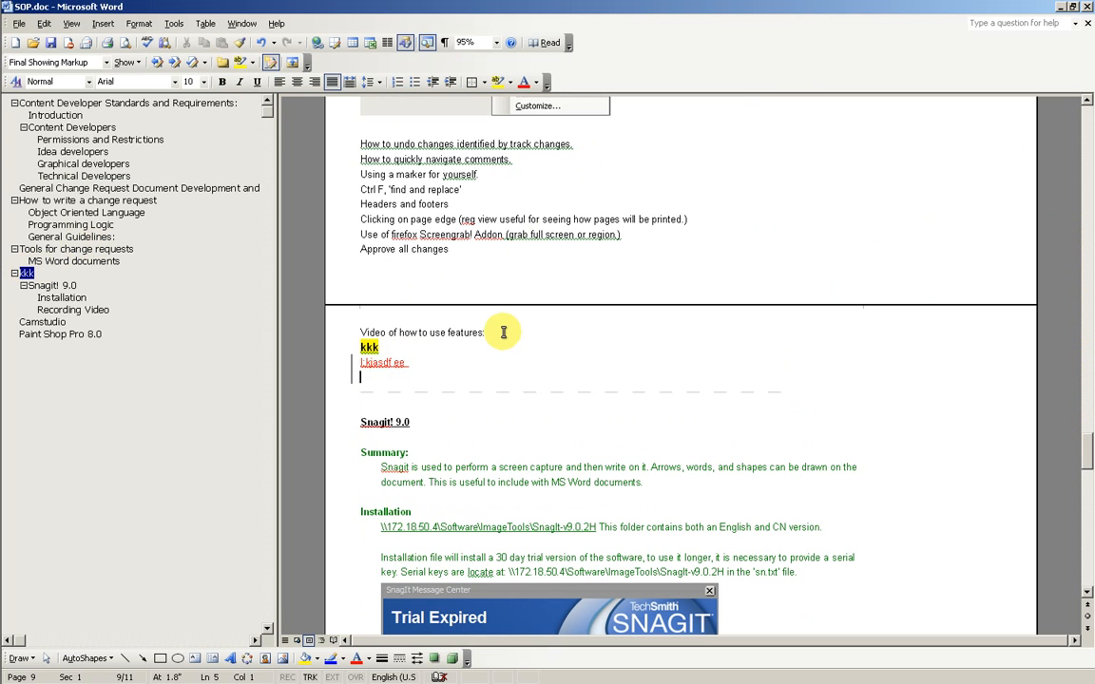
type("kkk")
Apply the Heading 1 style to the new kkk line
key("shift+Home")
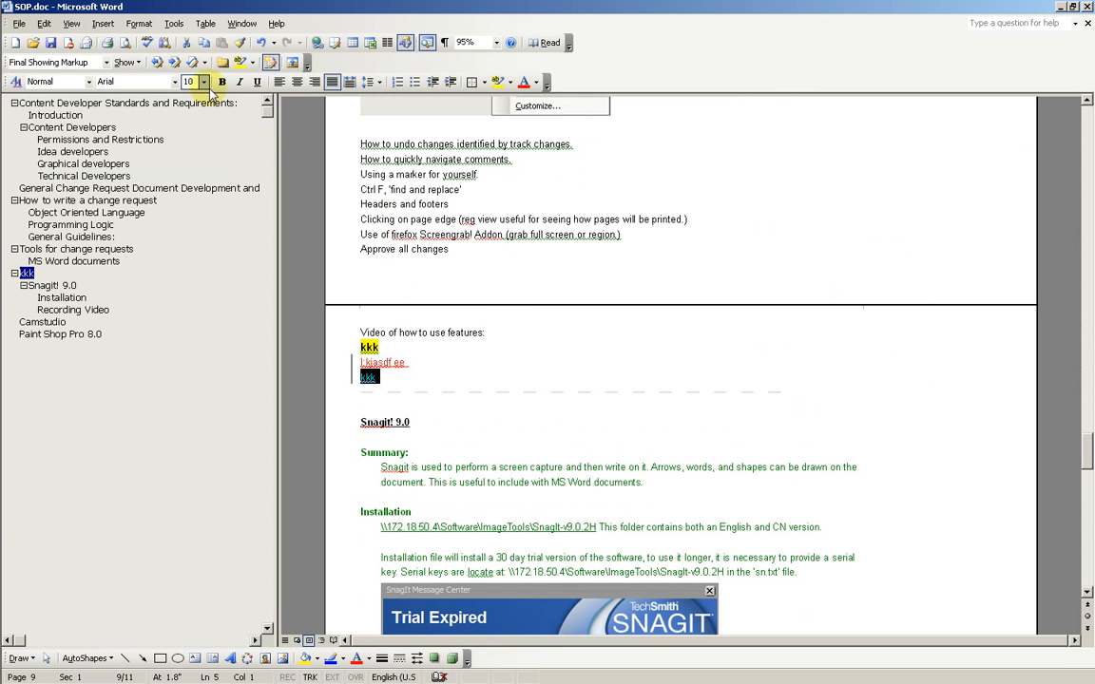
left_click(15, 82)
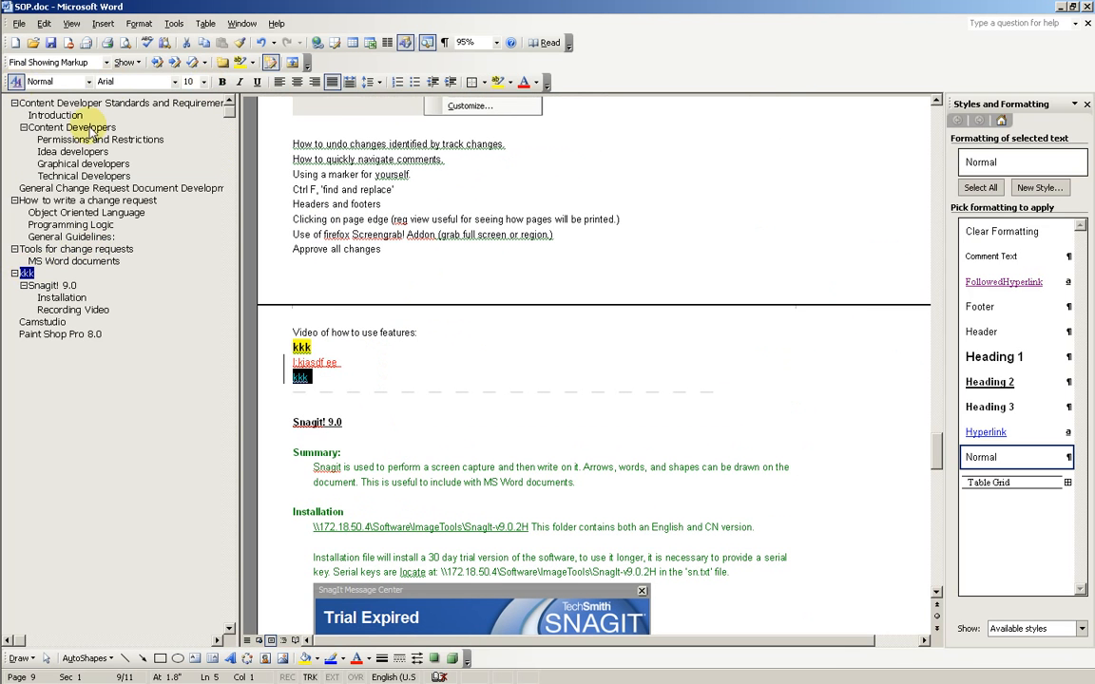
left_click(998, 359)
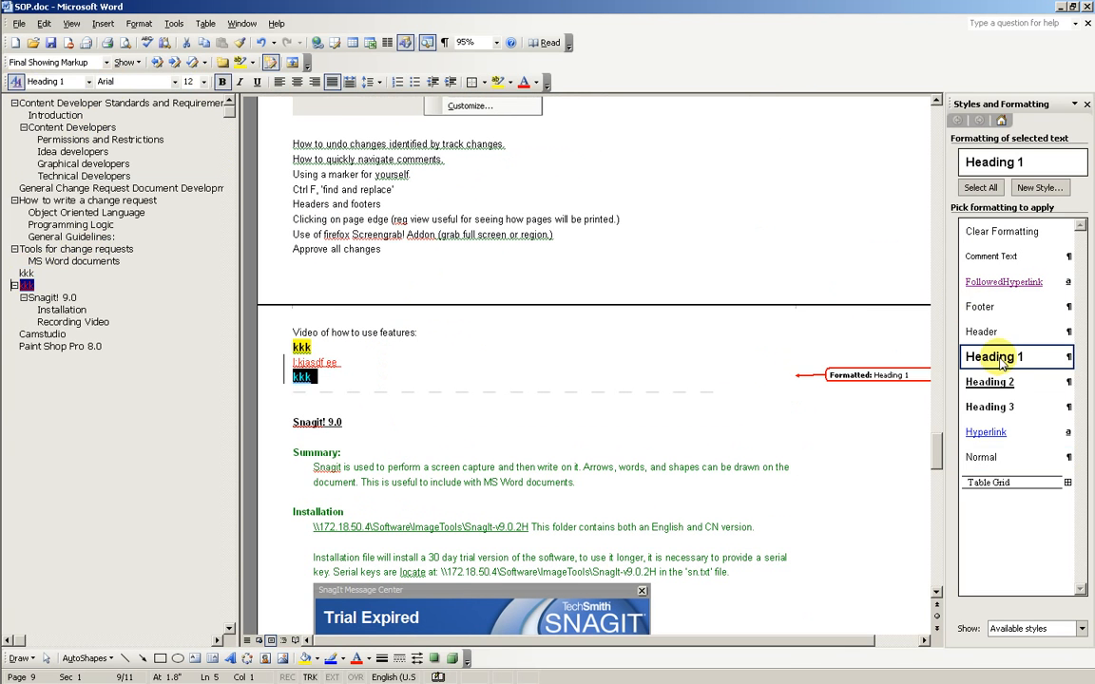
left_click(338, 378)
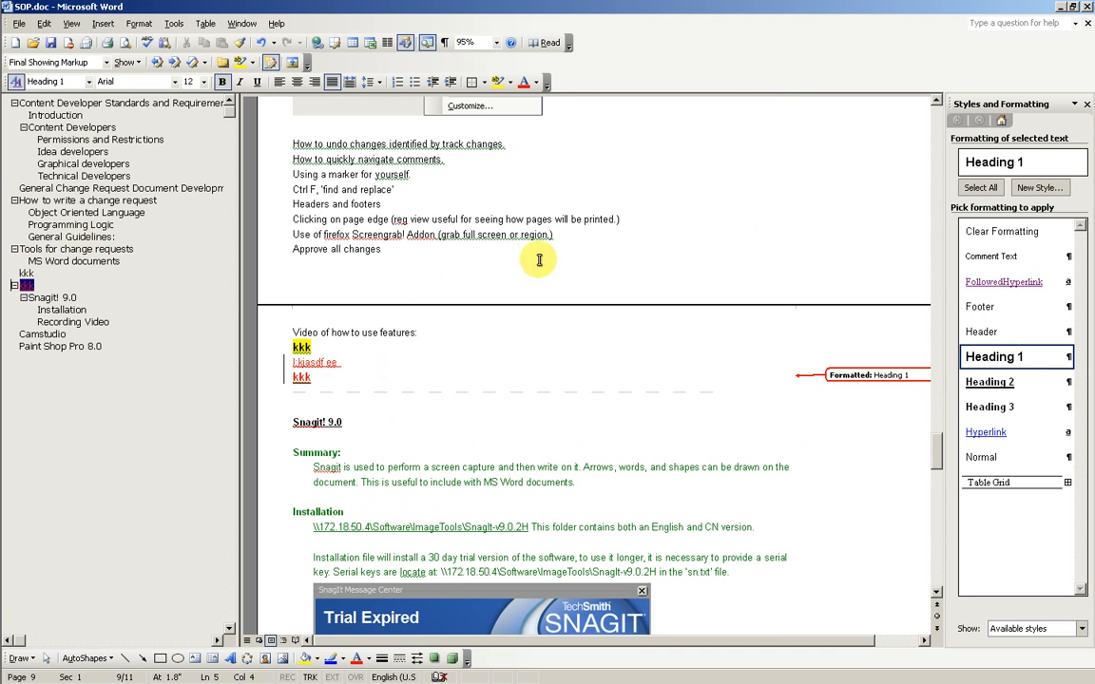
Jump to the "Permissions and Restrictions" heading and back to the new kkk heading through the document outline
left_click(93, 140)
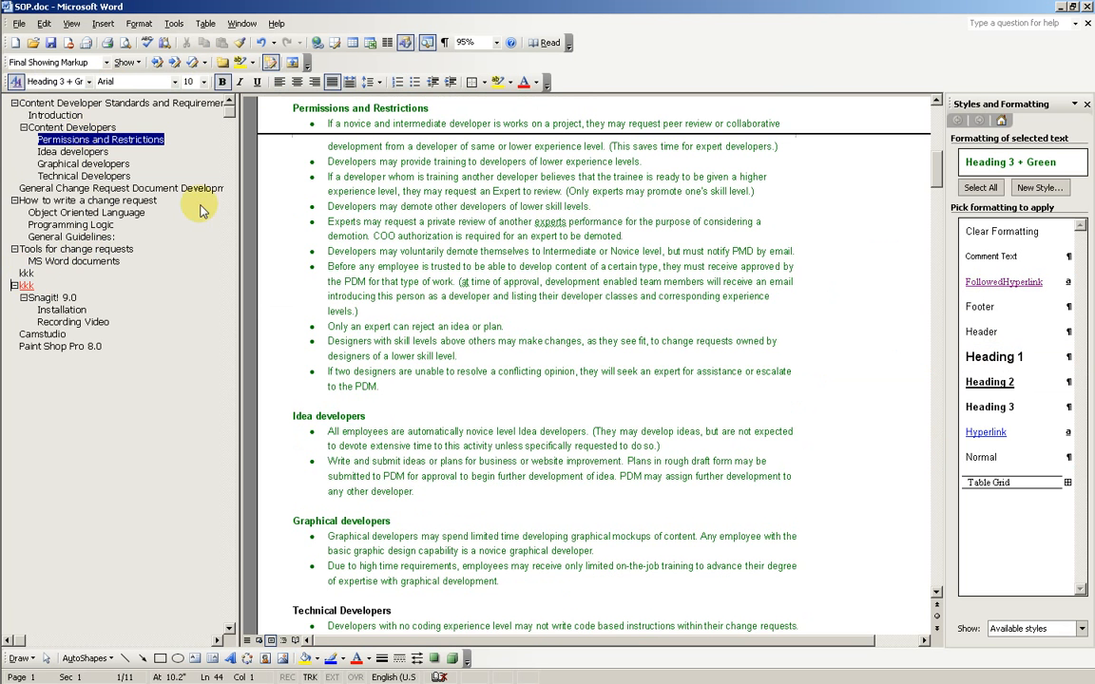
left_click(21, 285)
scroll(568, 212, "up", 2)
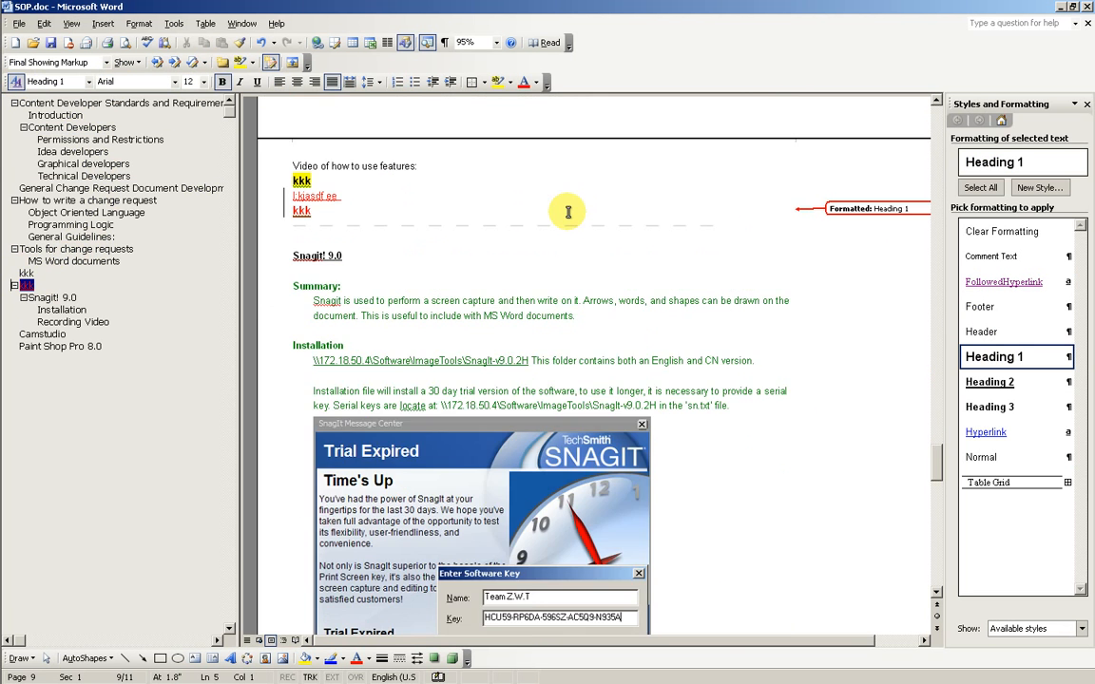
scroll(568, 212, "up", 3)
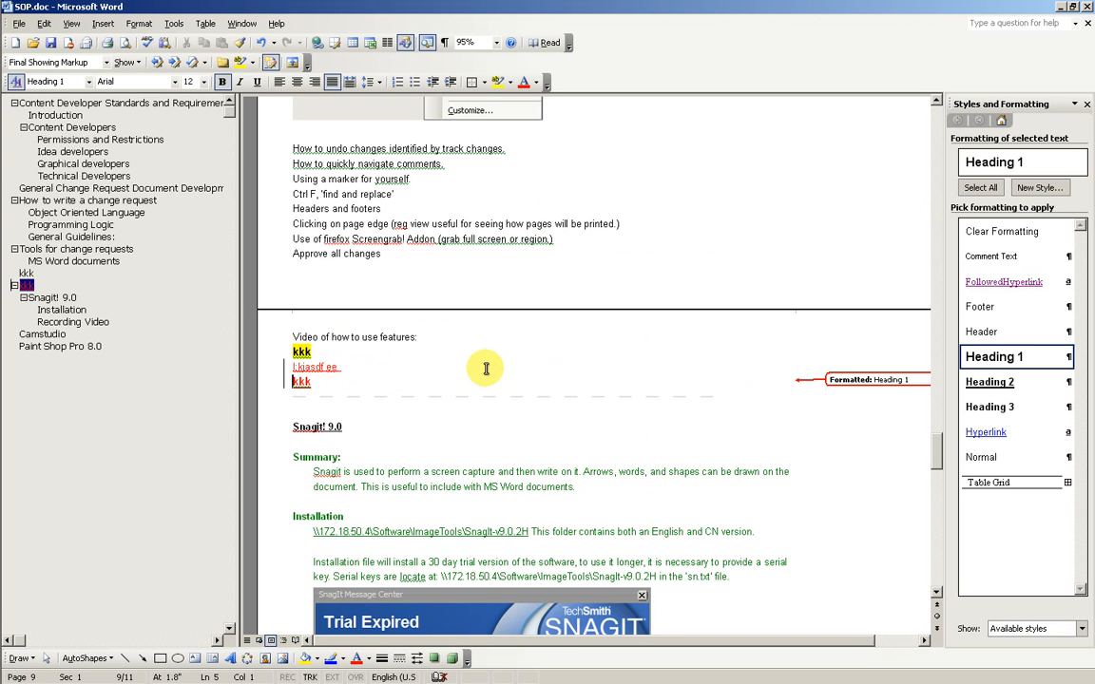
key("End")
Search from the beginning of the document for successive occurrences of "kkk", and close the search
key("ctrl+Home")
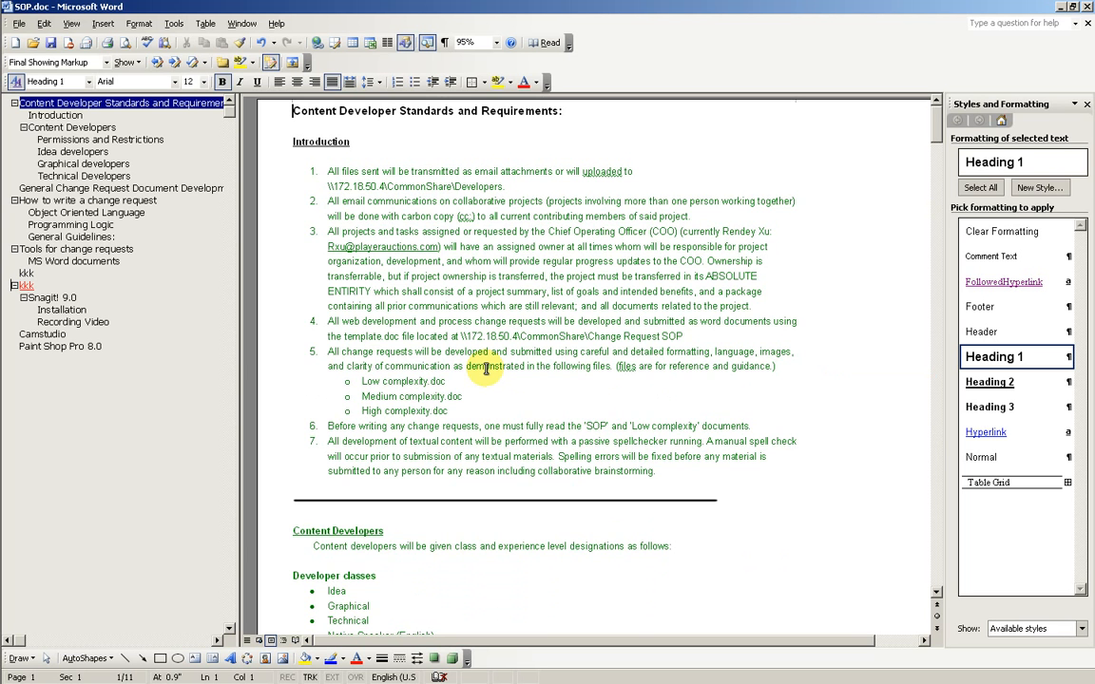
key("ctrl+f")
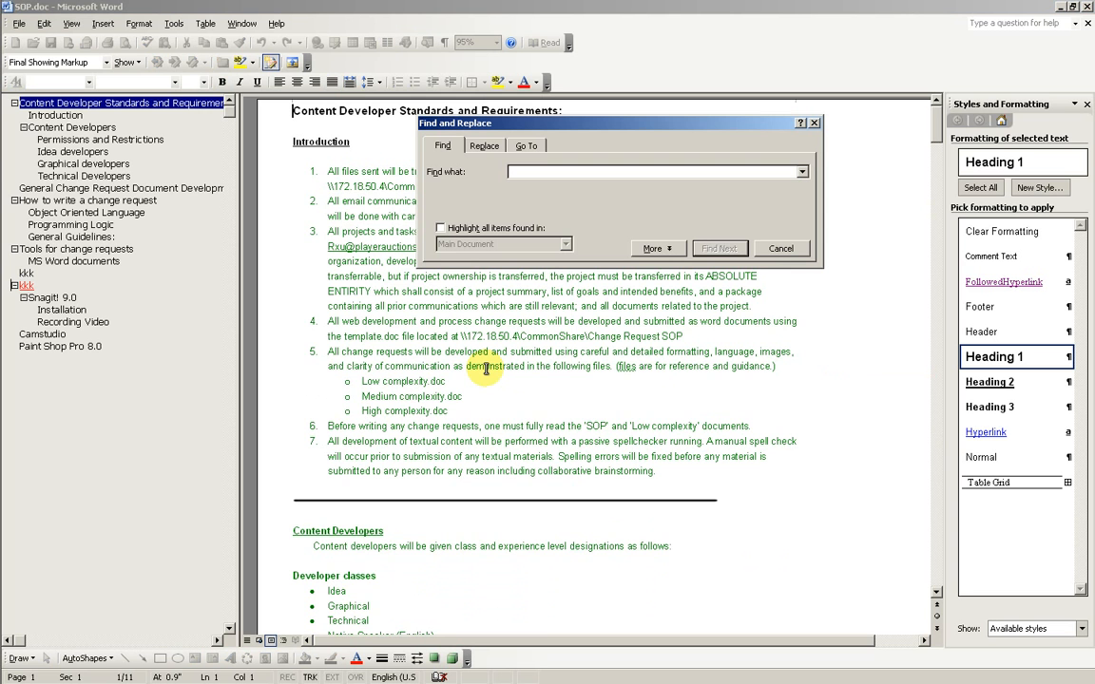
type("kkk")
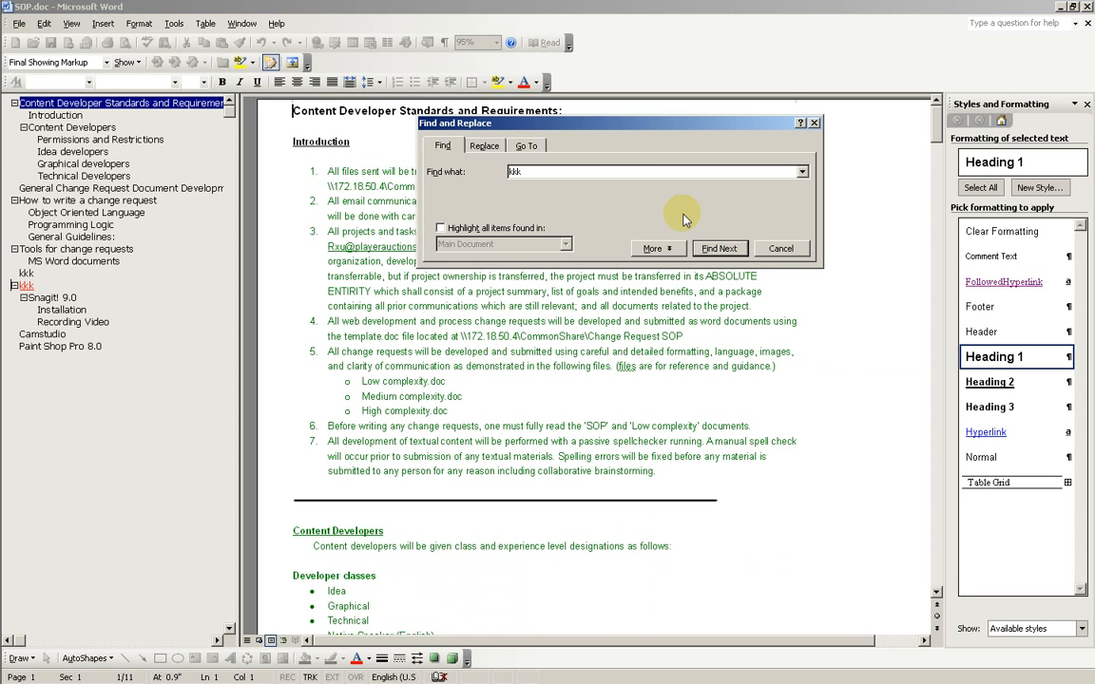
left_click(719, 249)
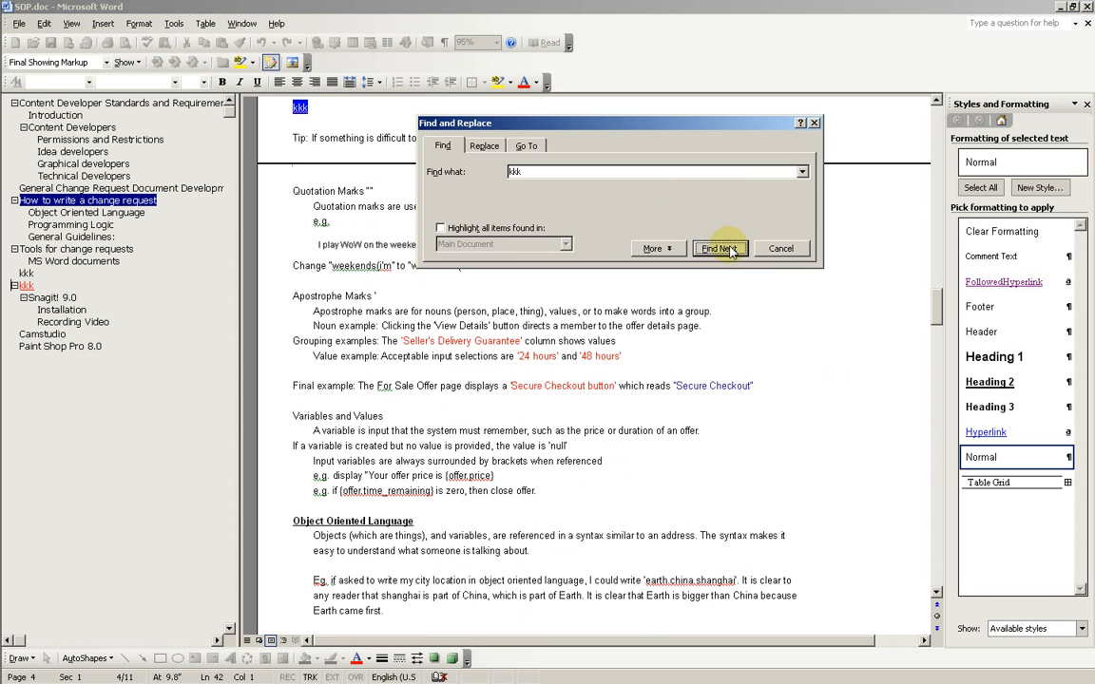
left_click(727, 249)
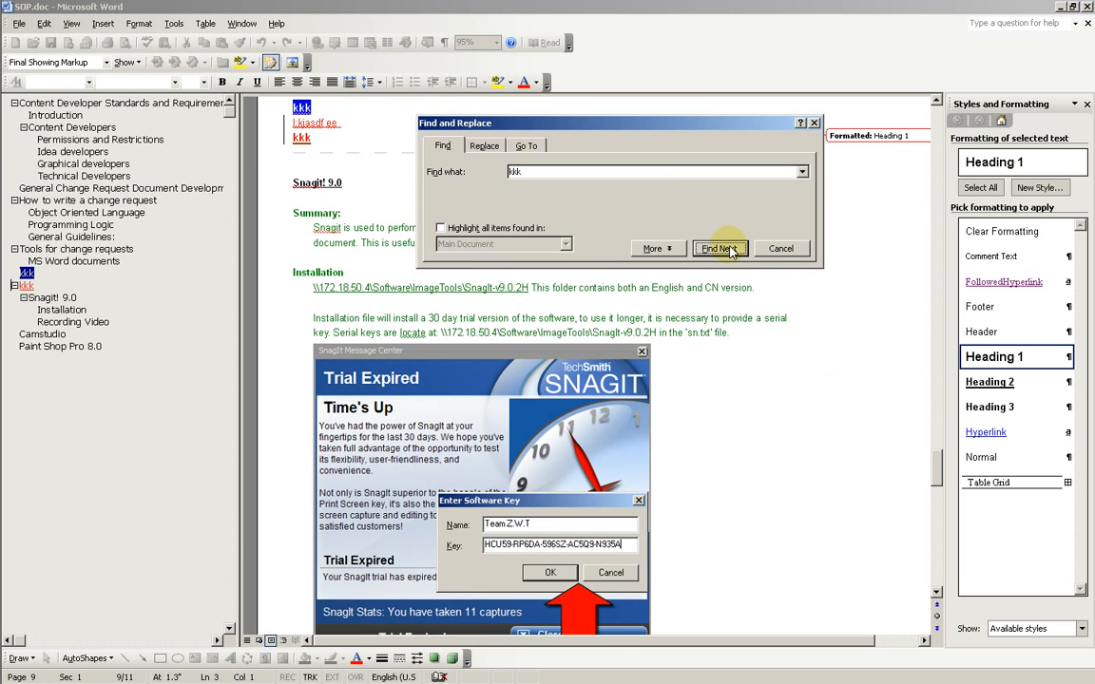
left_click(730, 251)
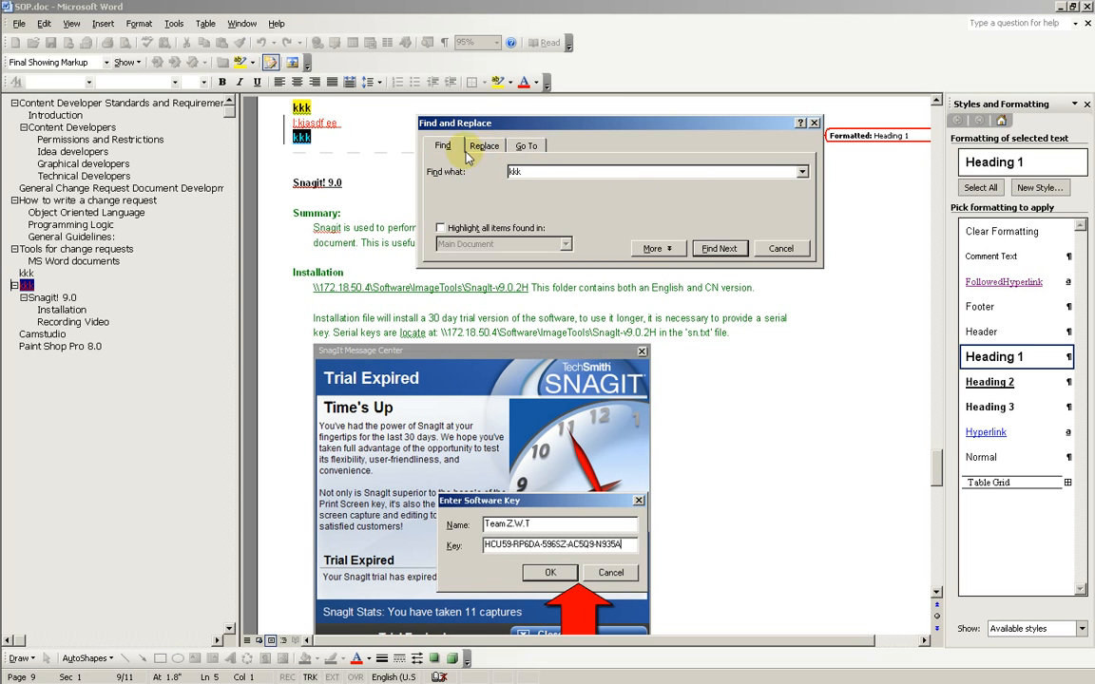
left_click(814, 123)
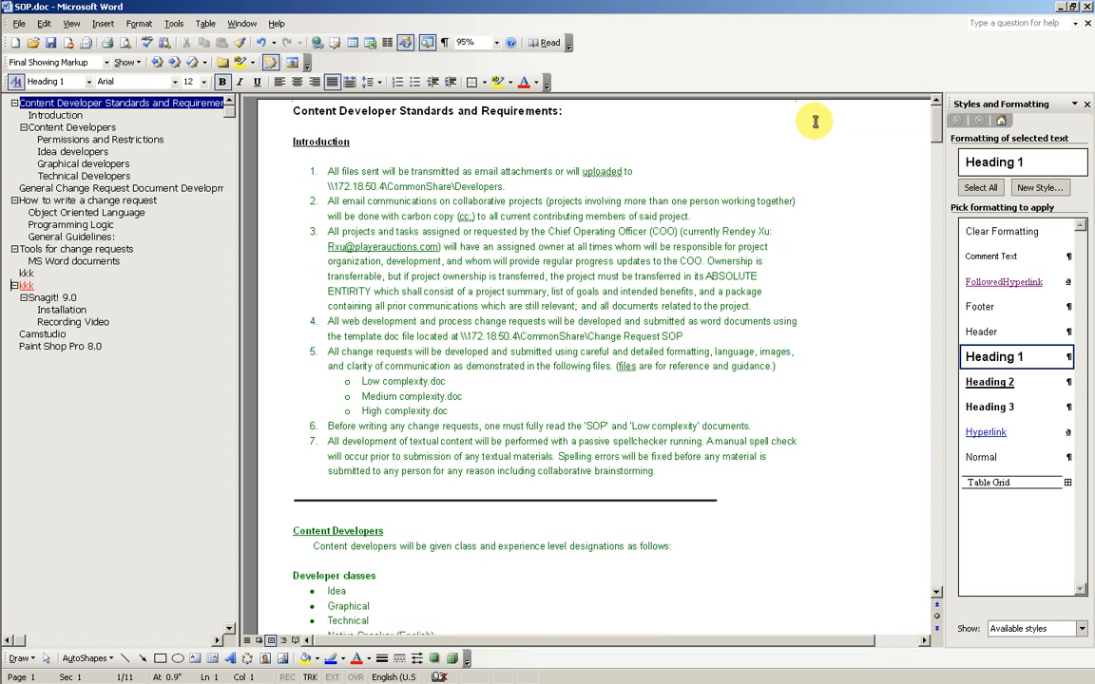
Replace every occurrence of "kkk" in the document with "pumpkin", and close the replace dialog
key("ctrl+f")
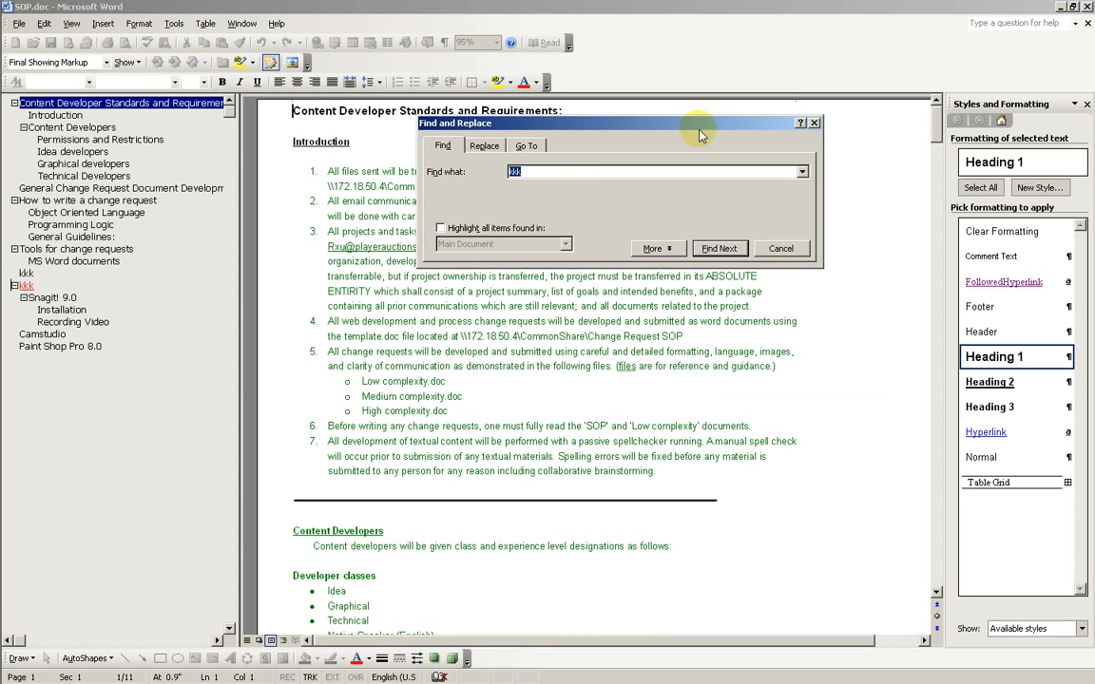
left_click(484, 148)
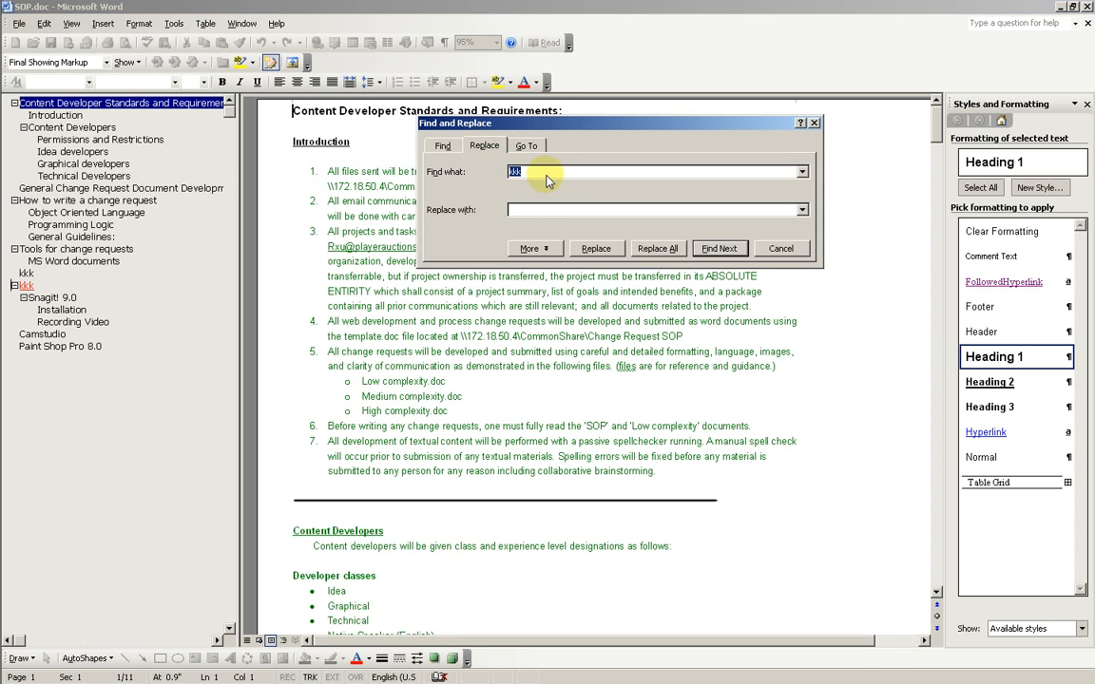
left_click(535, 211)
double_click(534, 171)
left_click(521, 210)
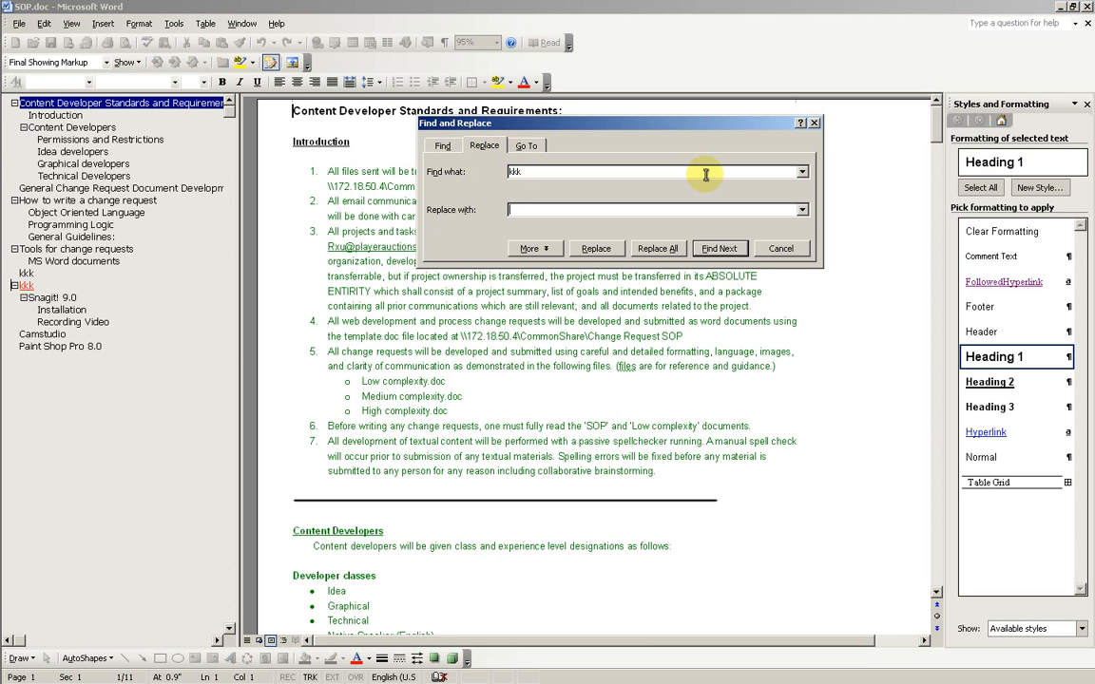
type("pumpkin")
left_click(659, 251)
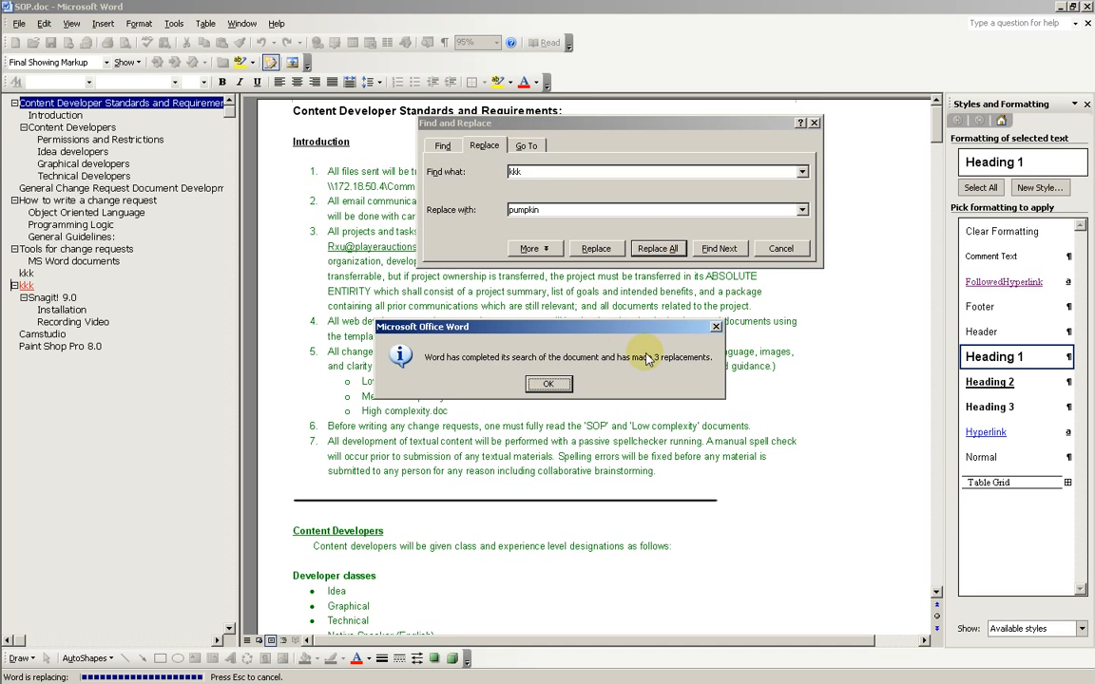
left_click(549, 385)
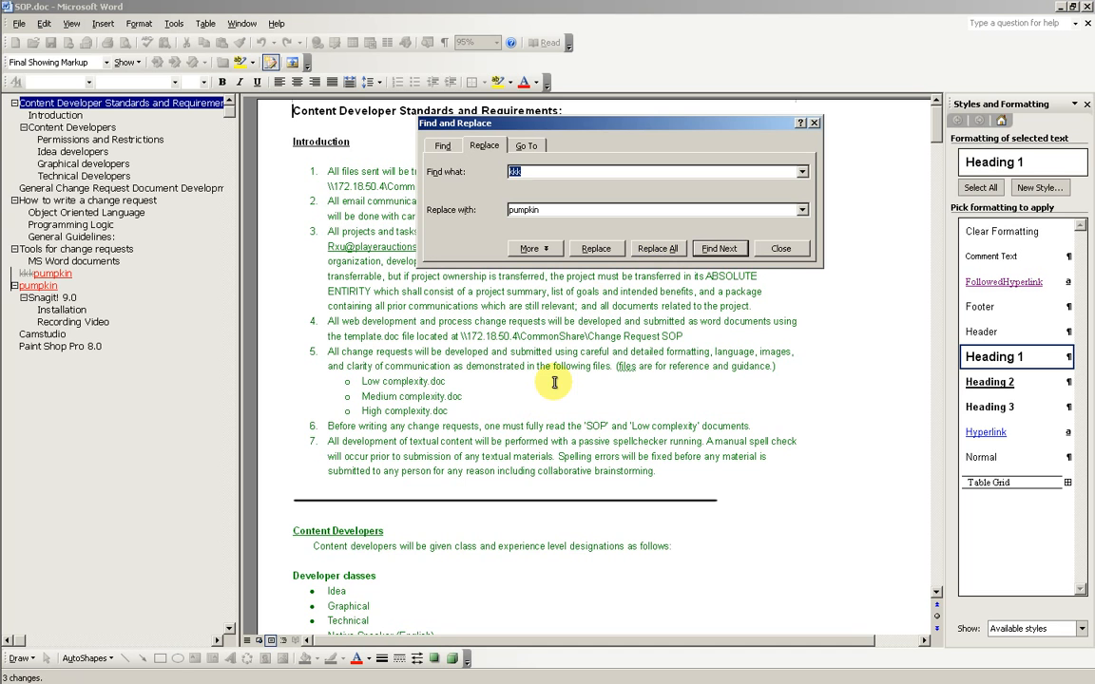
left_click(780, 250)
Search the document for three successive occurrences of "pumpkin", and close the search
key("ctrl+f")
type("p")
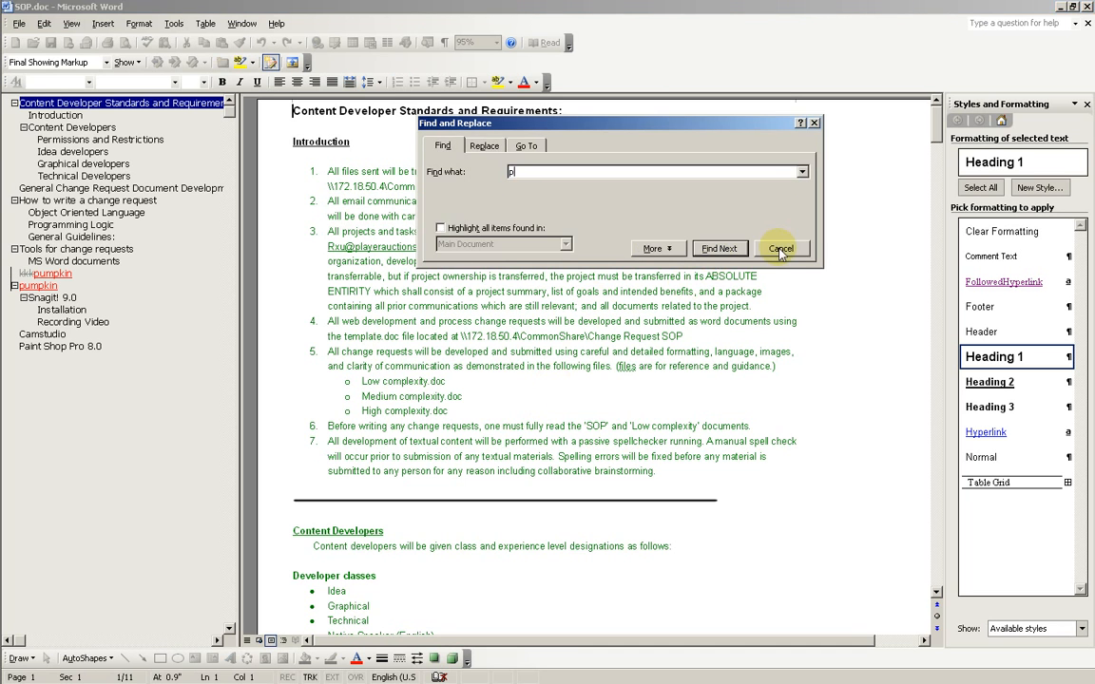
type("umpkin")
left_click(720, 249)
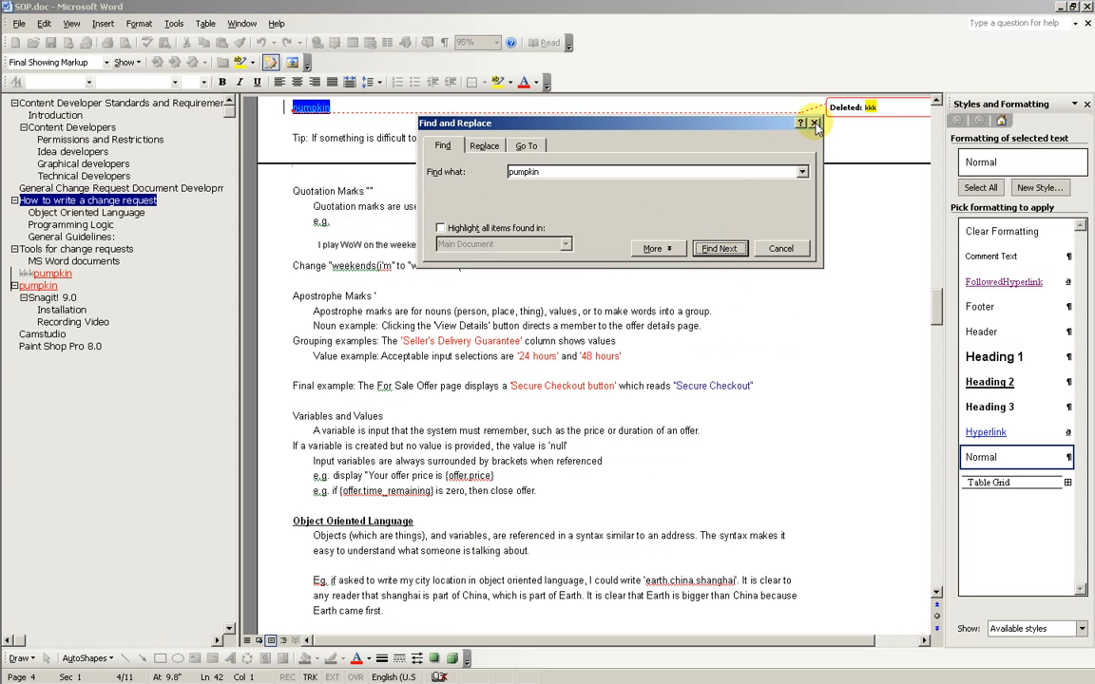
left_click(720, 249)
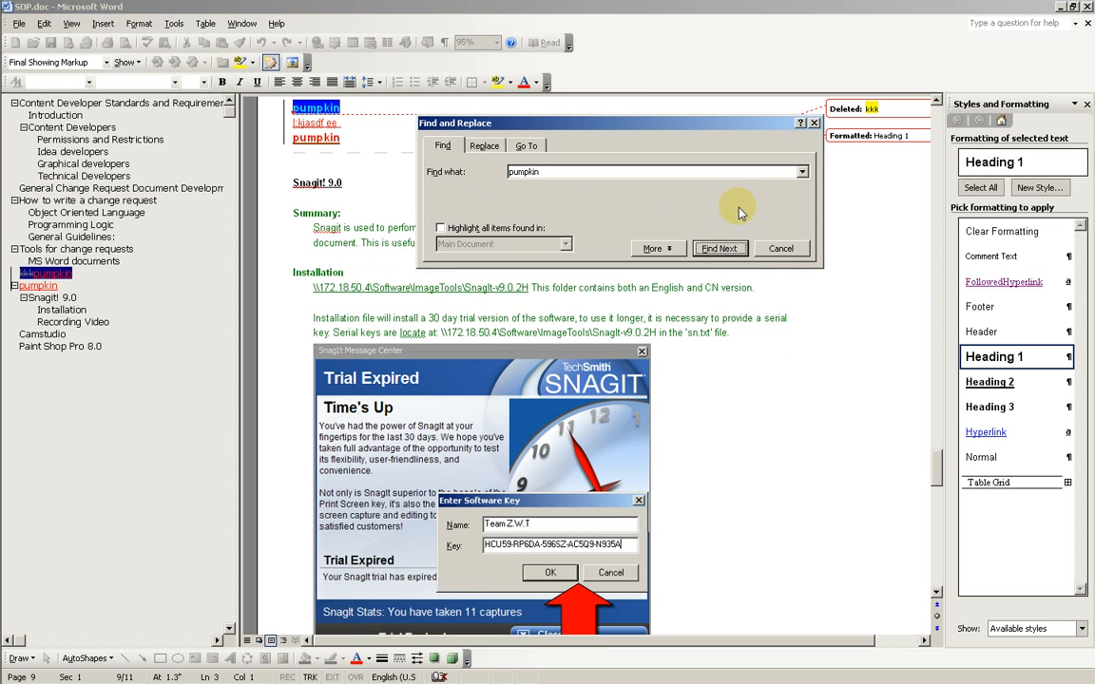
left_click(719, 249)
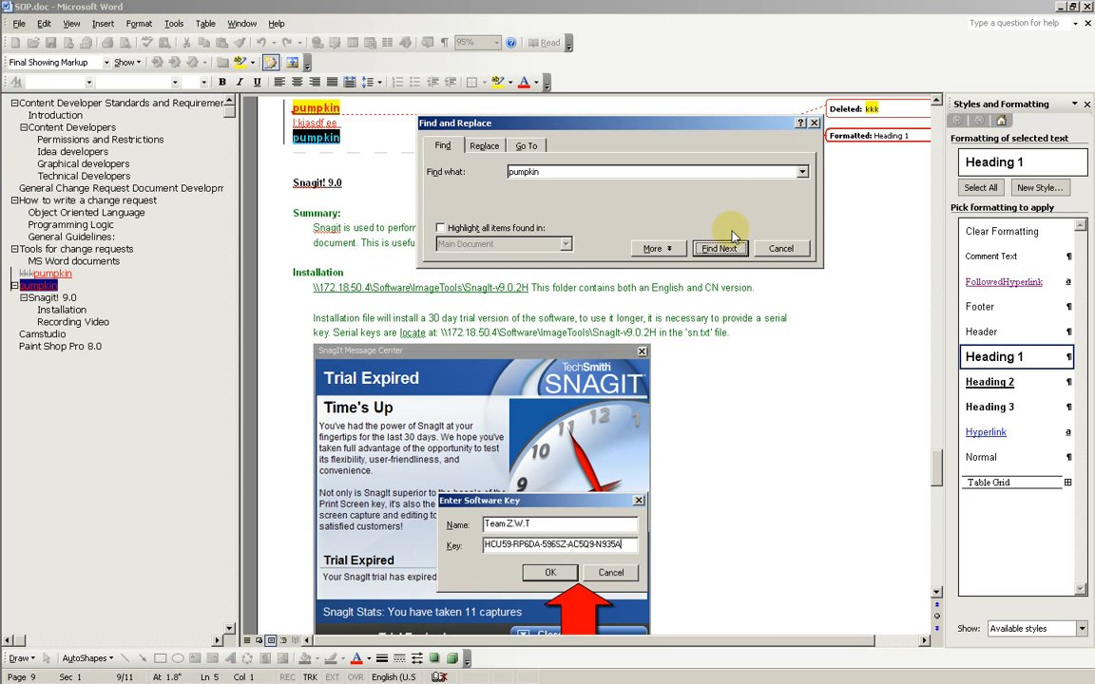
left_click(814, 124)
Place the cursor at the start of the "Using a marker for yourself" line
scroll(709, 204, "up", 6)
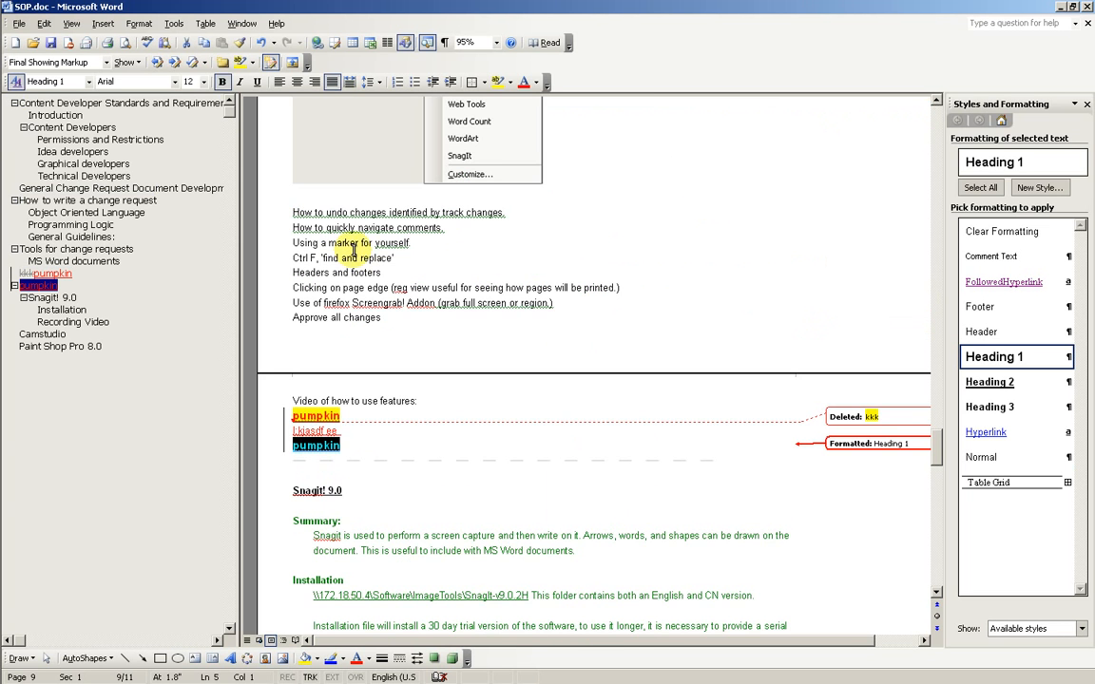
left_click(352, 247)
key("End")
key("Home")
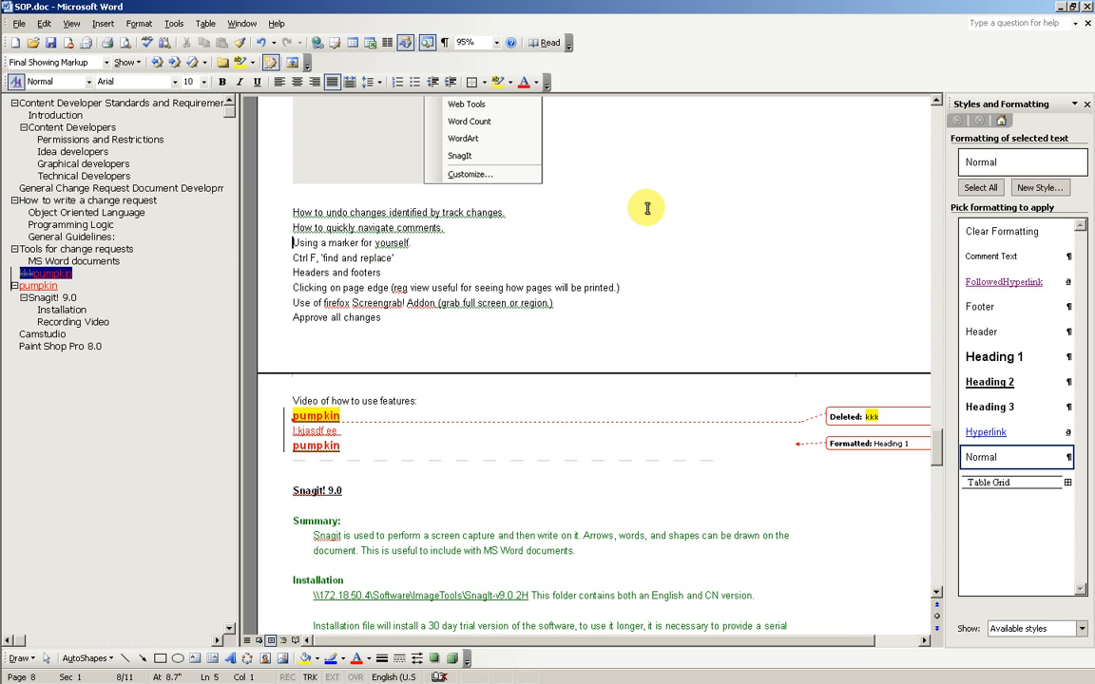
Show the white space between pages, and look over the headers and footers around page 8
left_click(587, 374)
scroll(642, 330, "down", 2)
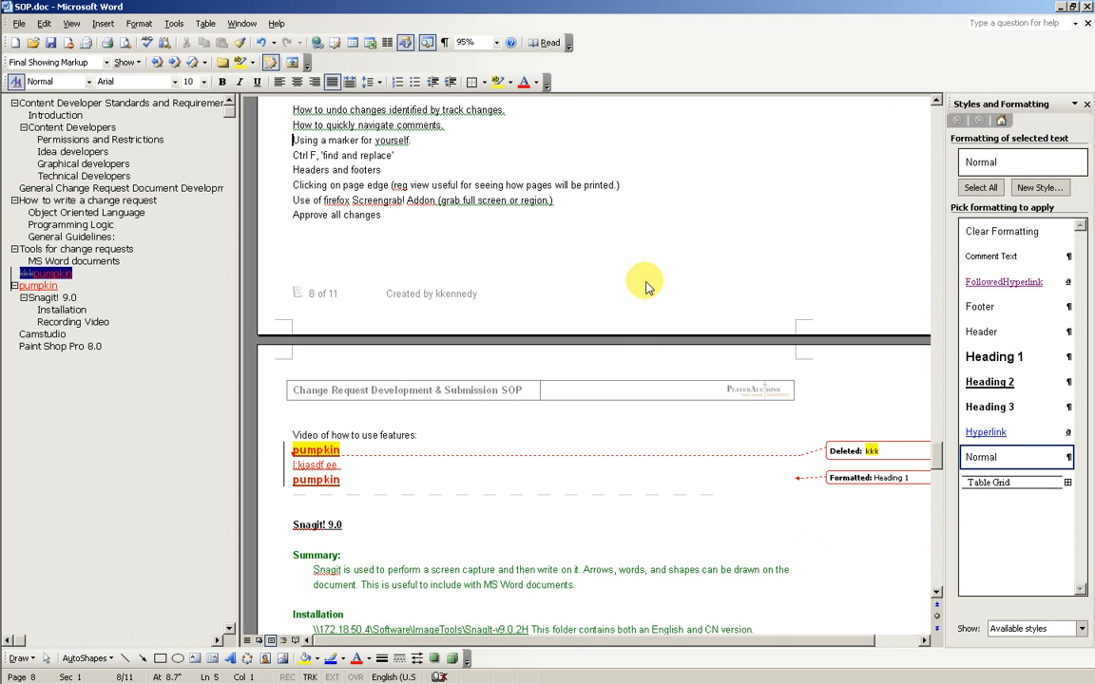
scroll(656, 273, "up", 4)
scroll(656, 274, "up", 12)
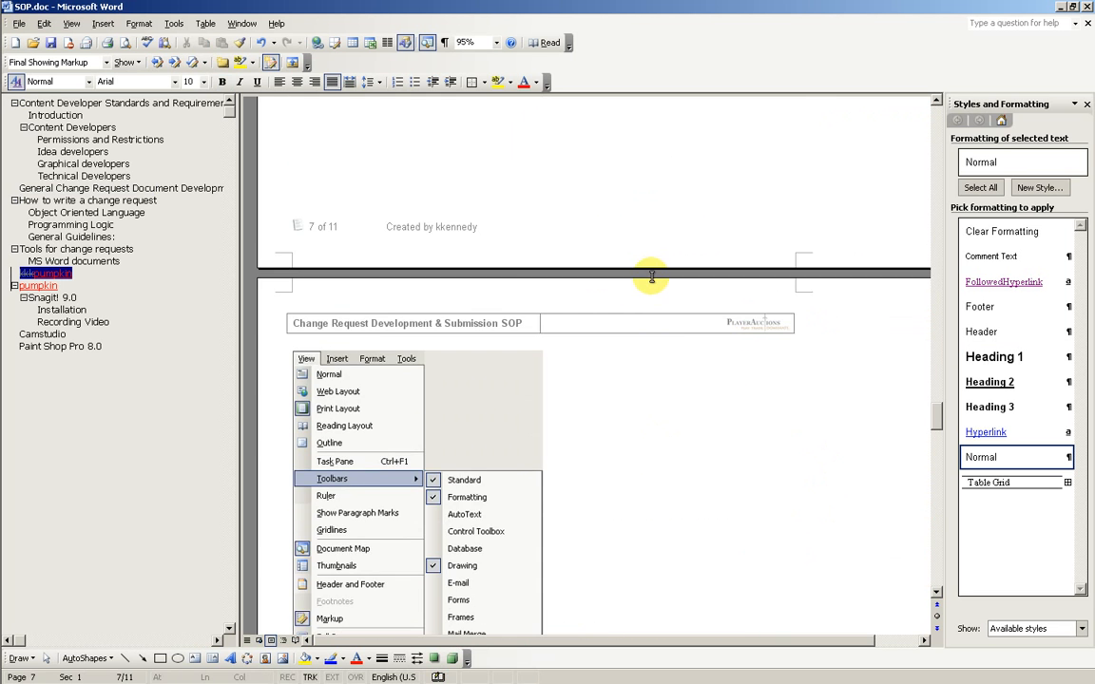
scroll(608, 347, "down", 4)
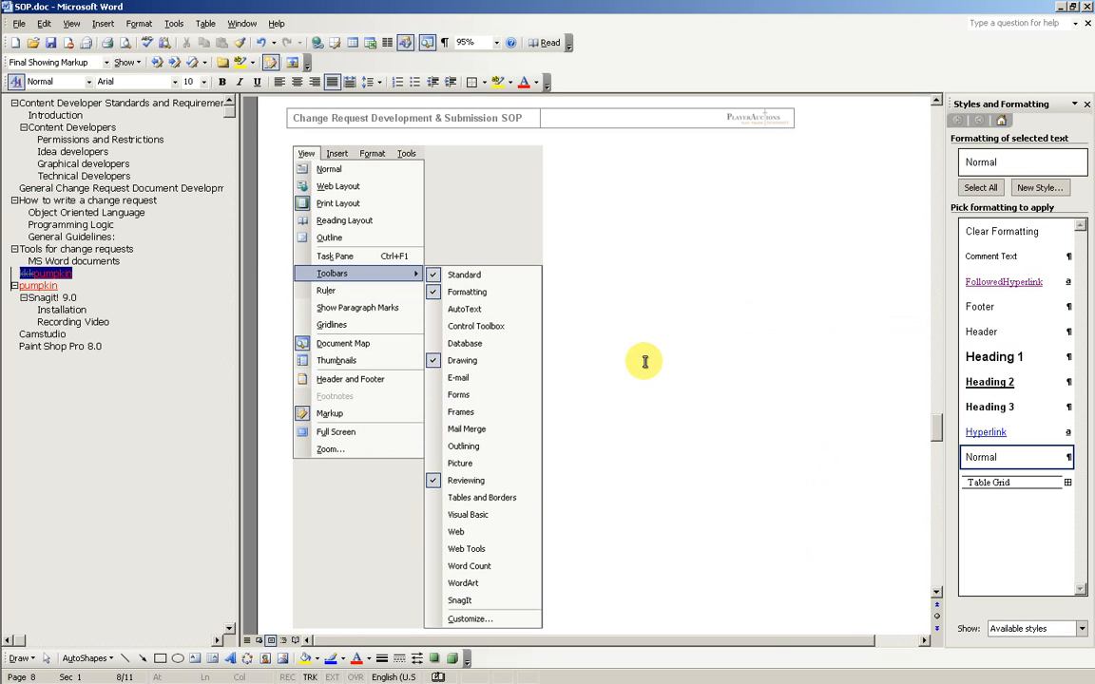
scroll(716, 303, "down", 8)
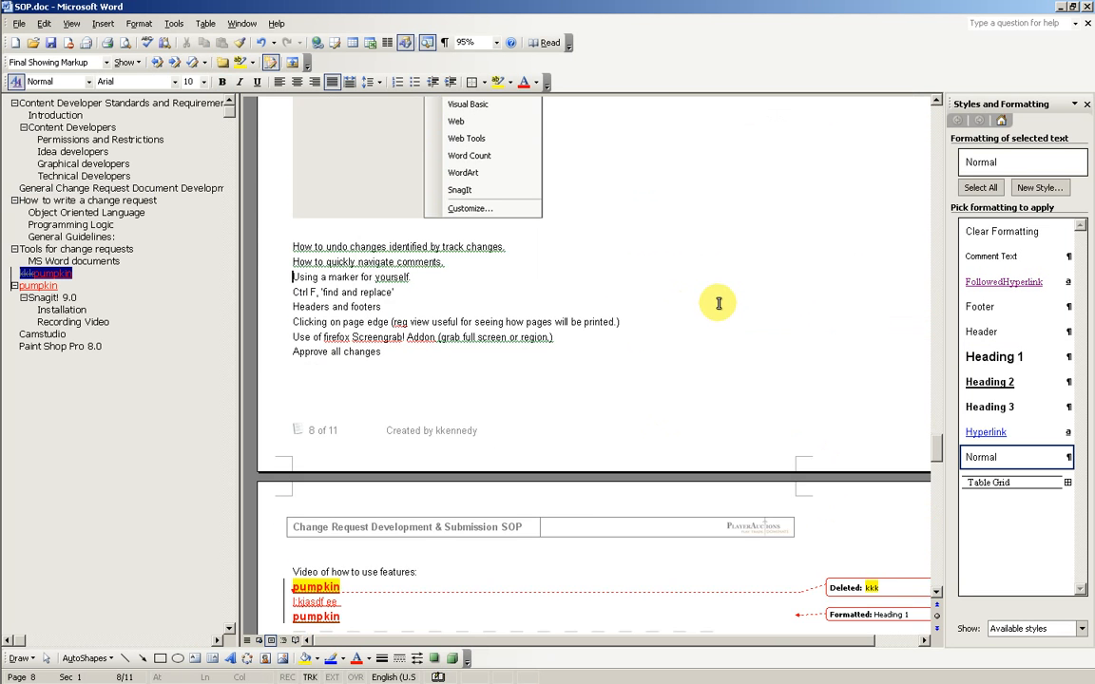
Hide the white space between pages 8 and 9, show it, and hide it once more
left_click(471, 351)
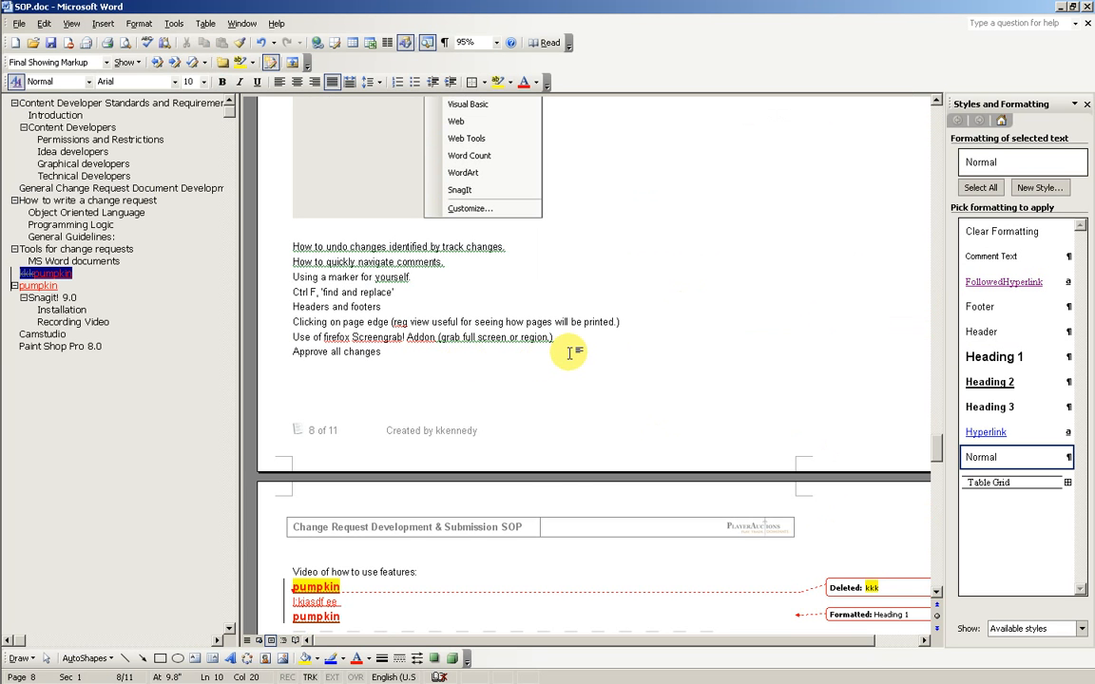
left_click(521, 472)
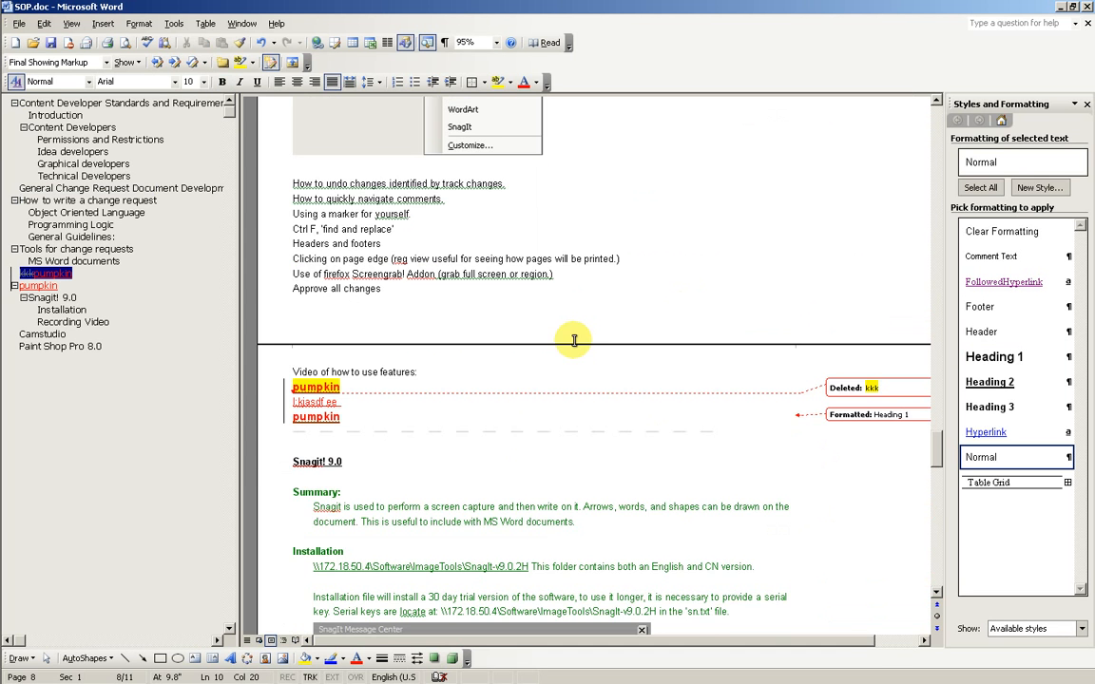
left_click(573, 345)
scroll(606, 378, "down", 1)
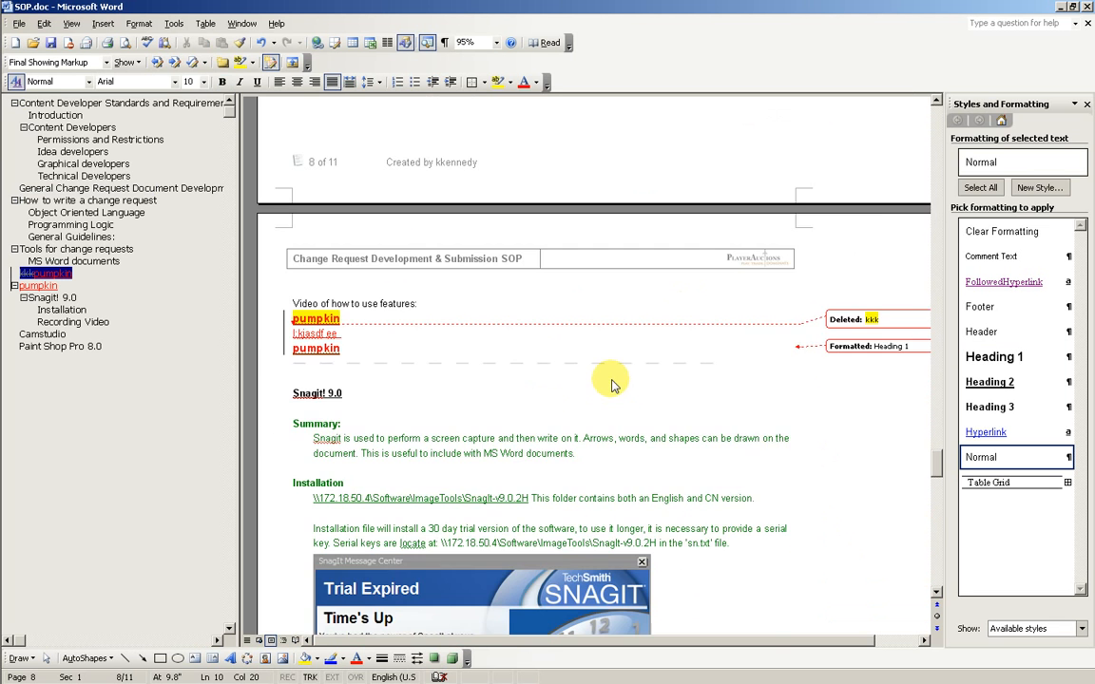
scroll(612, 387, "up", 1)
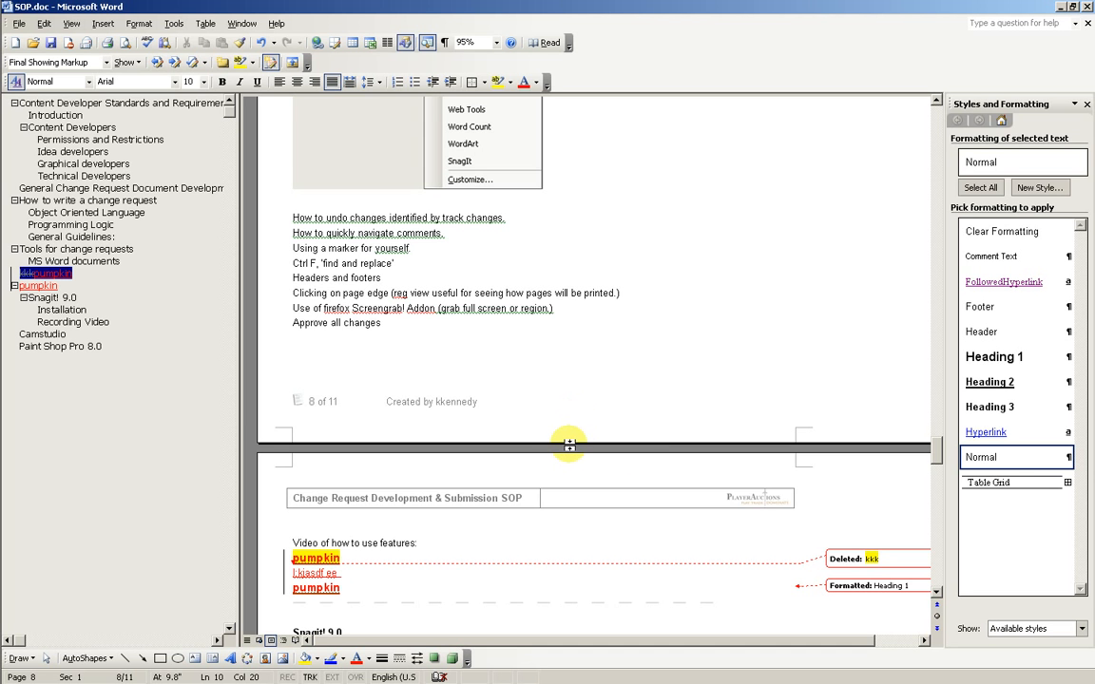
left_click(570, 447)
scroll(582, 294, "up", 3)
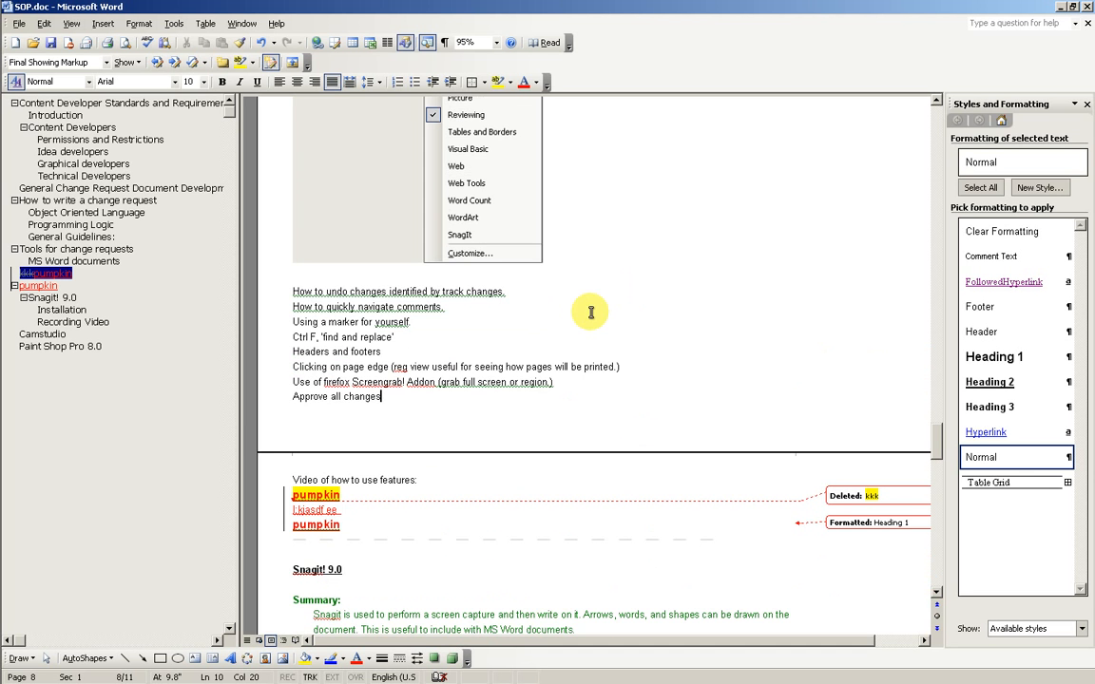
Move the cursor to the start of the "Use of firefox Screengrab! Addon" line, and show the white space between pages 8 and 9
left_click(415, 355)
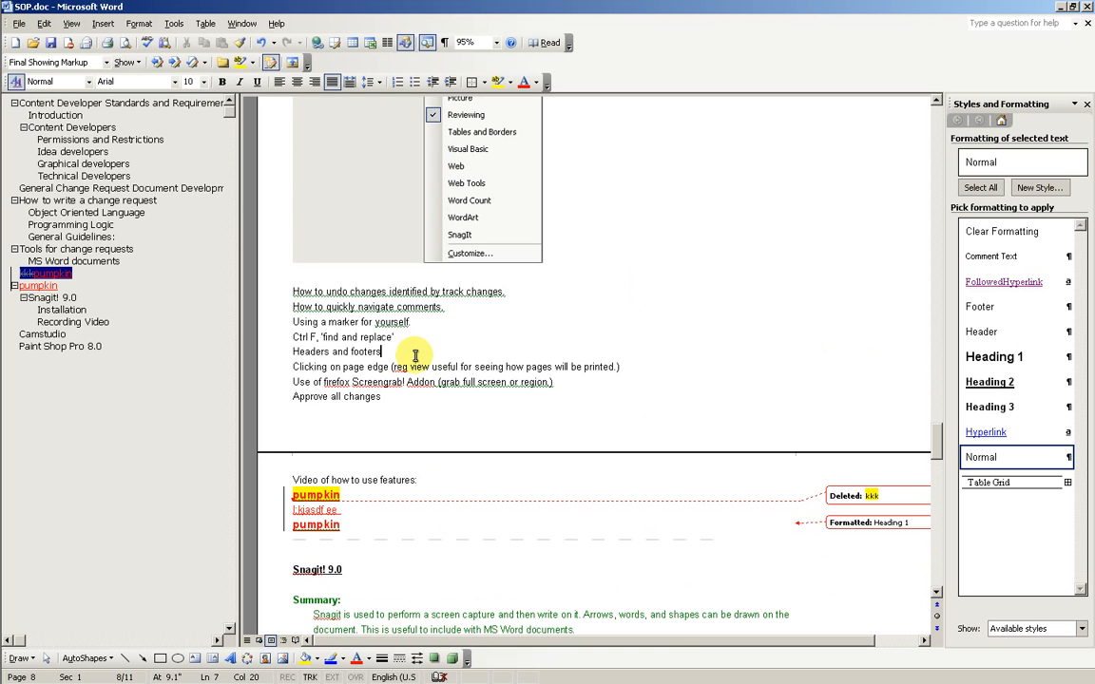
key("Return")
key("Return")
left_click(439, 451)
scroll(616, 412, "down", 1)
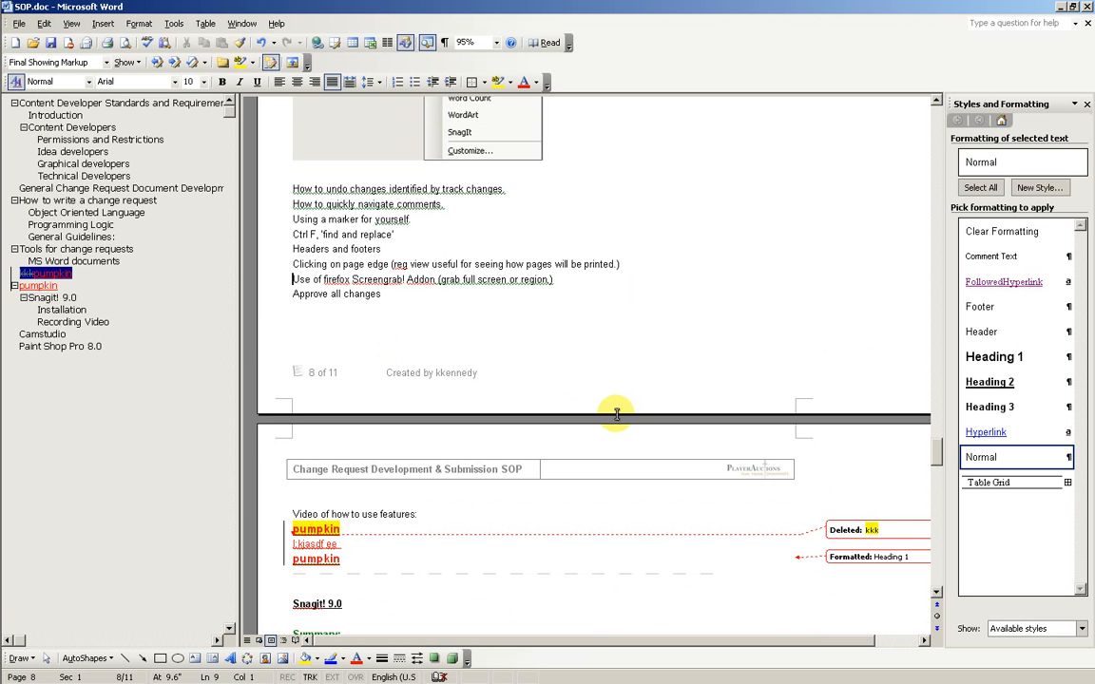
scroll(616, 411, "down", 1)
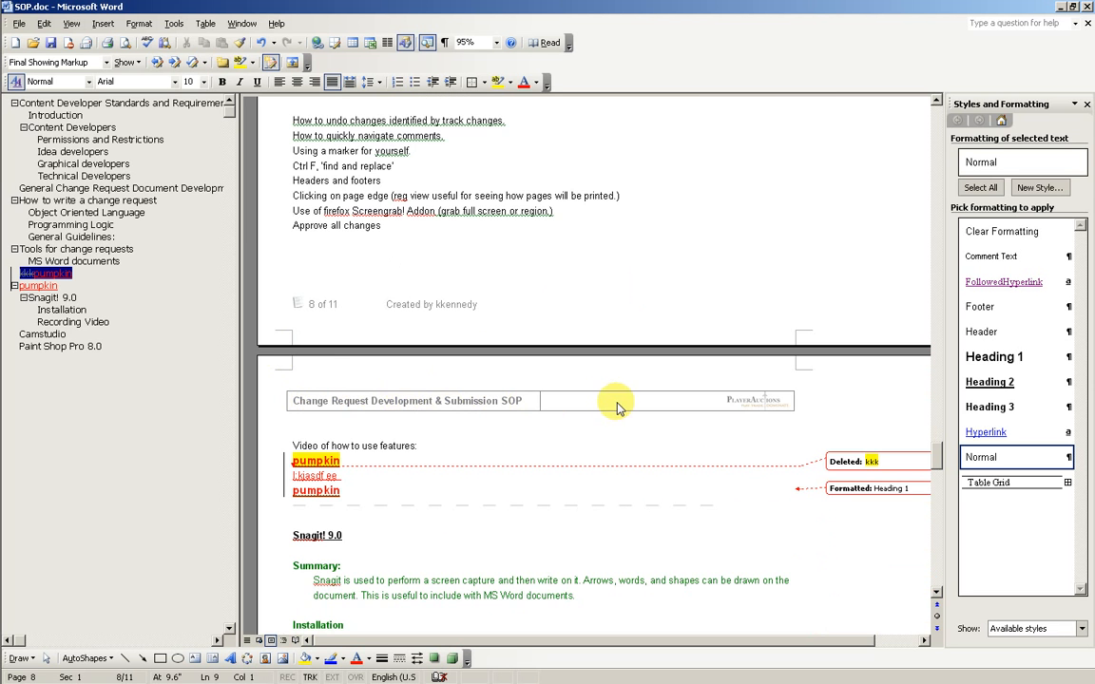
scroll(504, 409, "down", 2)
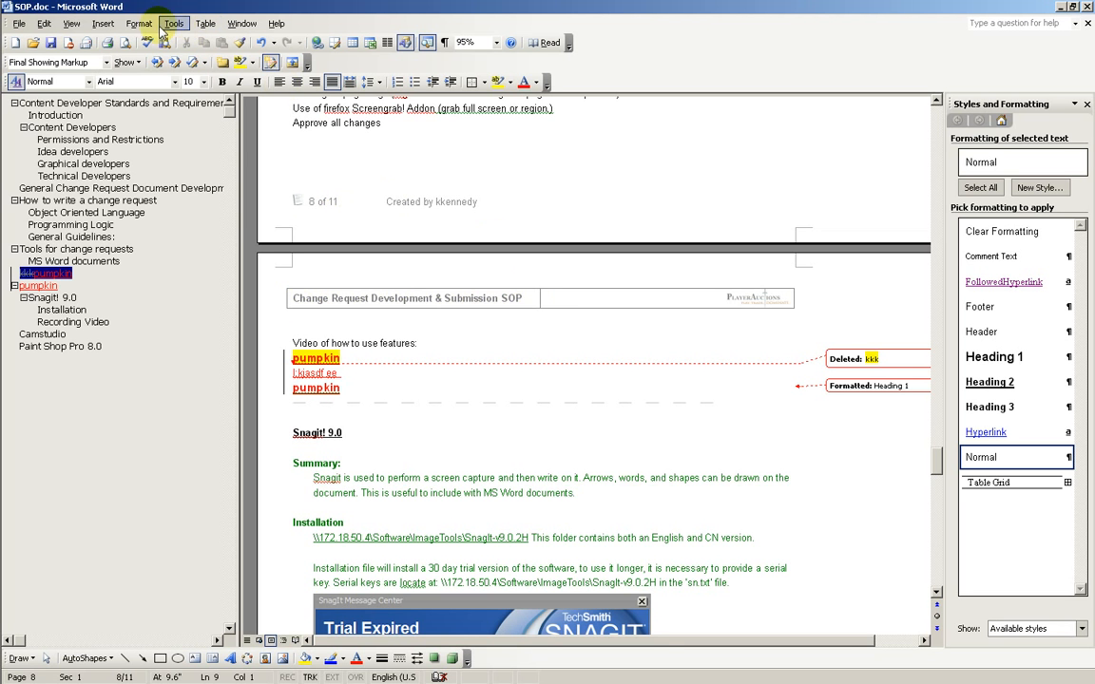
Open the page header for editing, and select its title text "Change Request Development & Submission SOP"
left_click(72, 25)
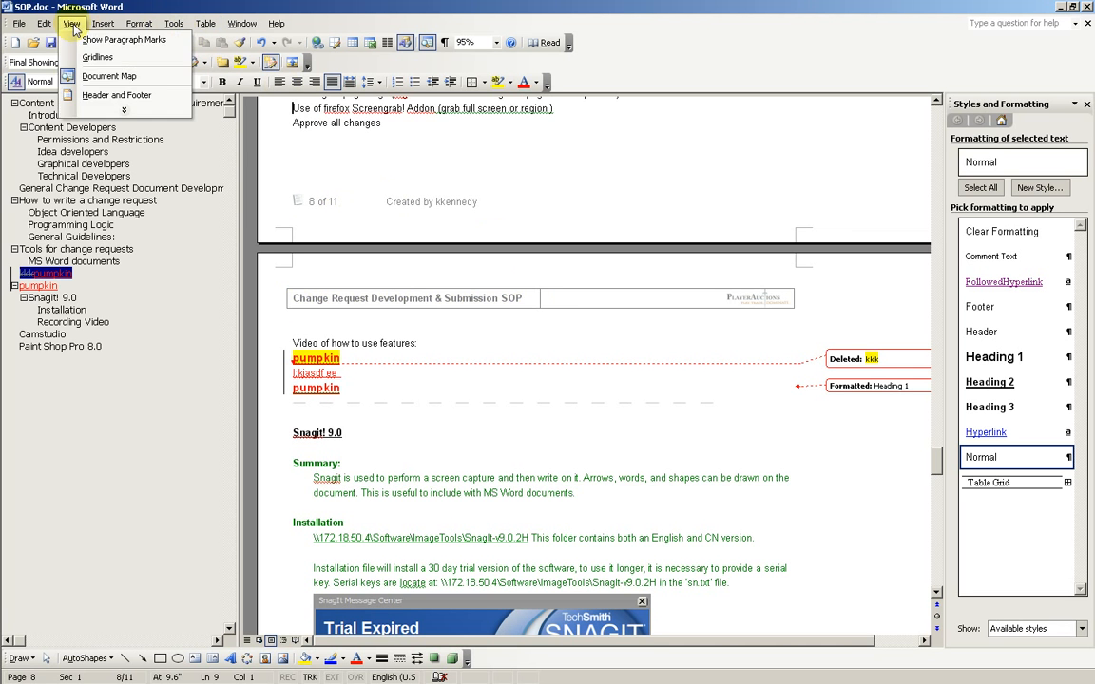
left_click(136, 98)
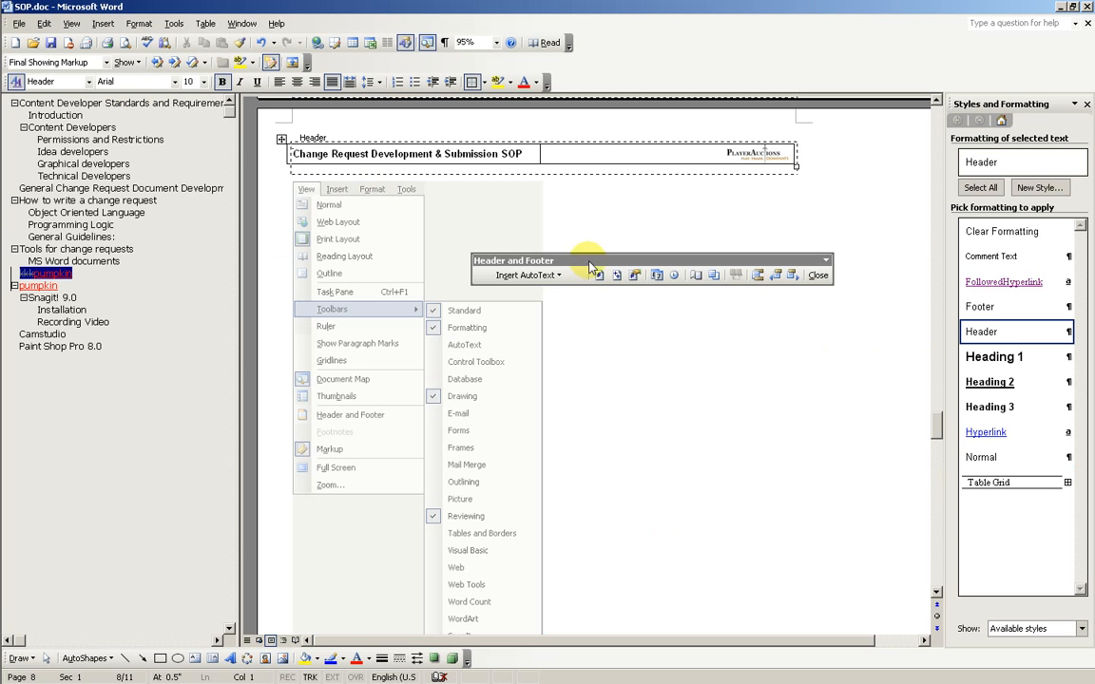
left_click_drag(590, 266, 510, 252)
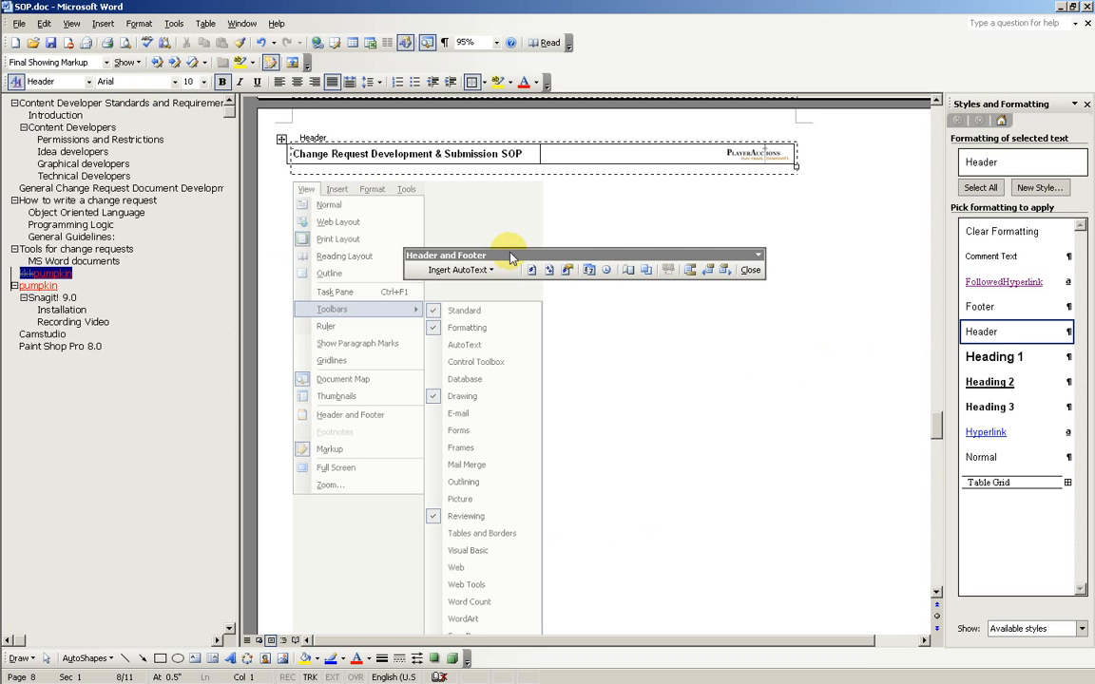
left_click(384, 154)
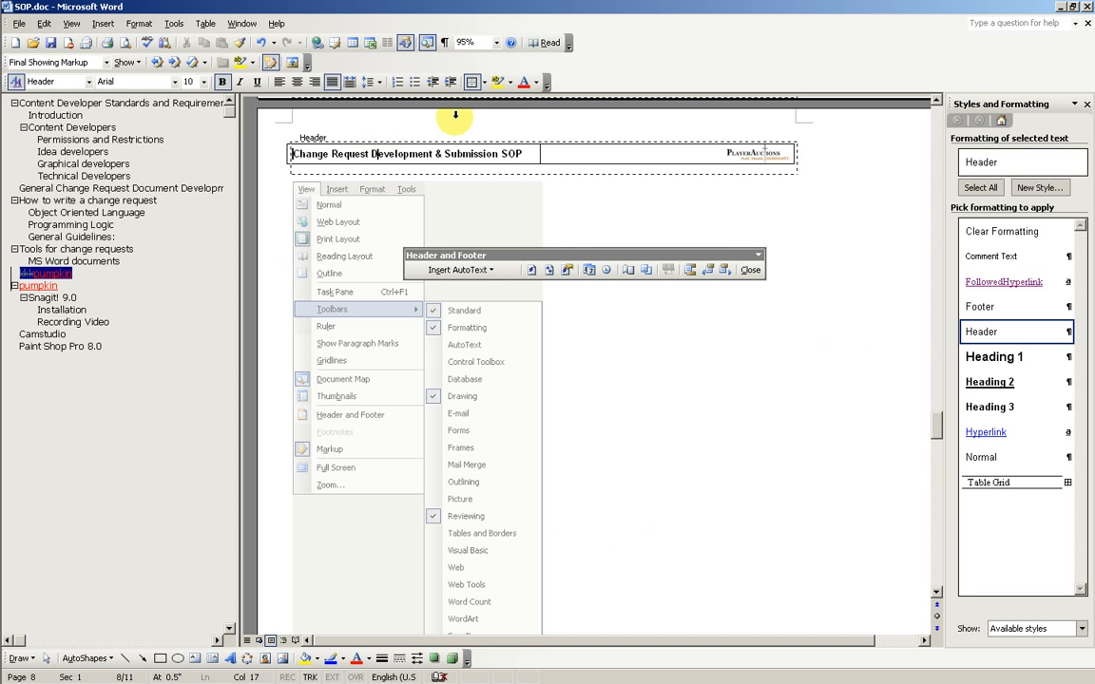
key("Left")
key("ctrl+shift+Right")
key("End")
key("shift+Home")
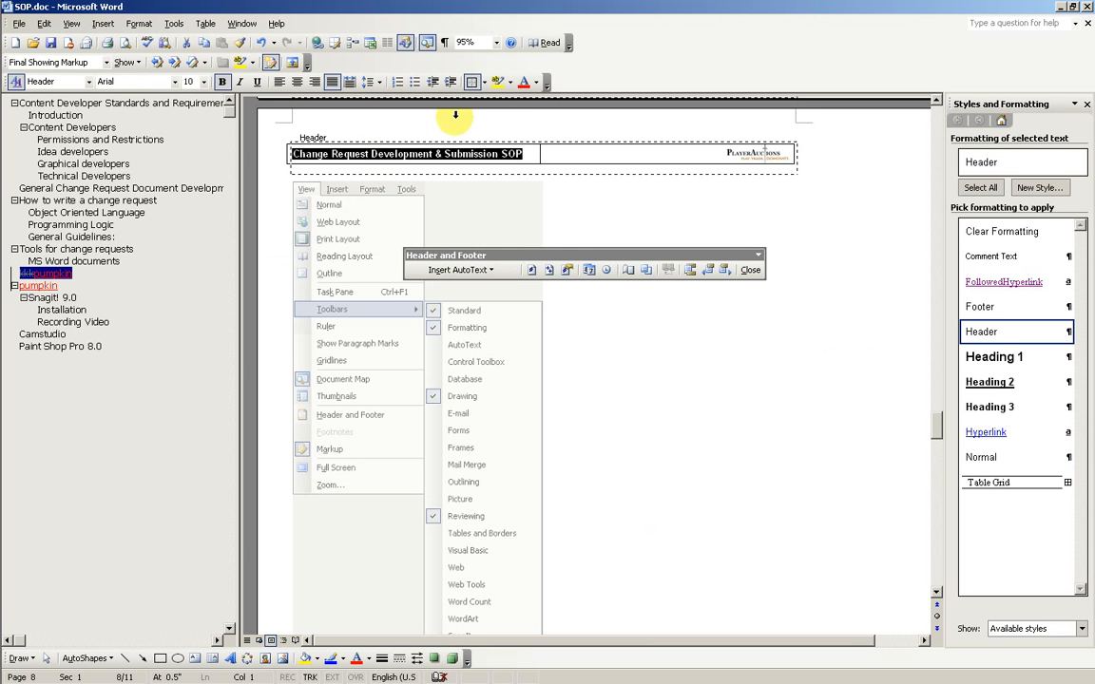
Select the PlayerAuctions logo in the header, and place the cursor at the end of the header title
left_click(542, 147)
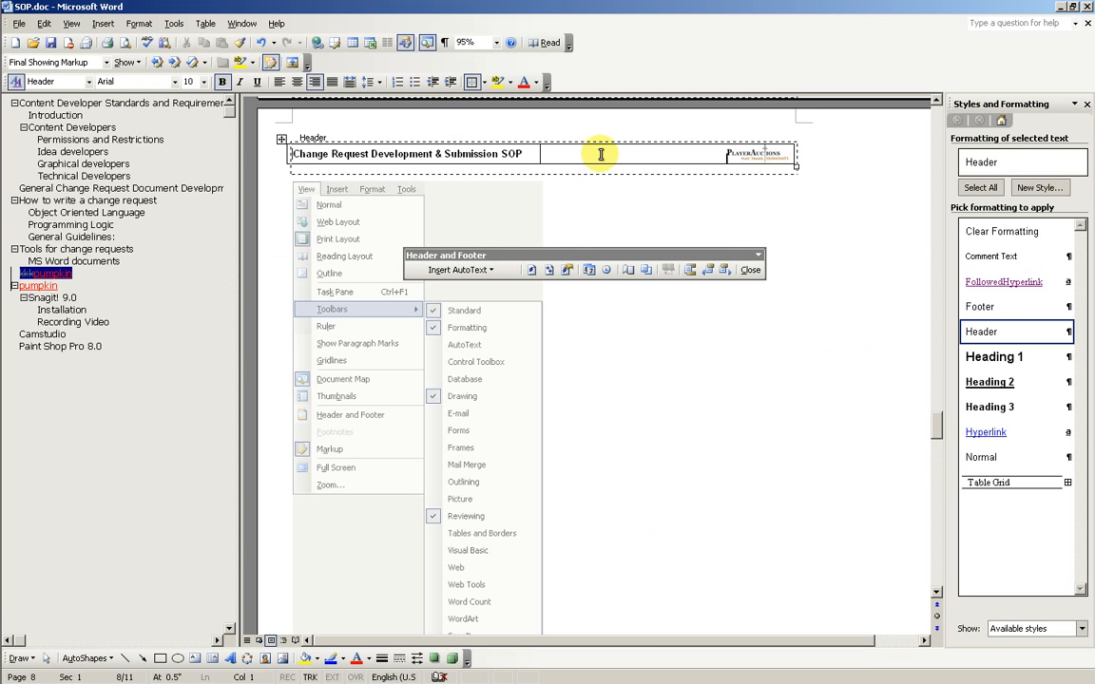
left_click(756, 154)
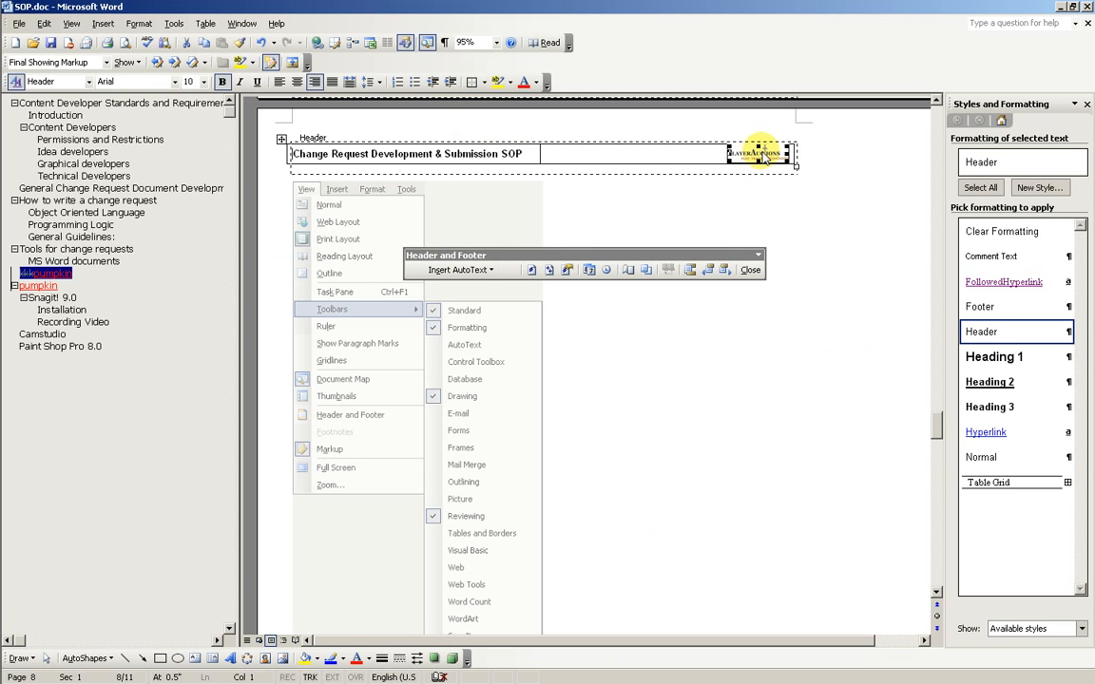
left_click(418, 154)
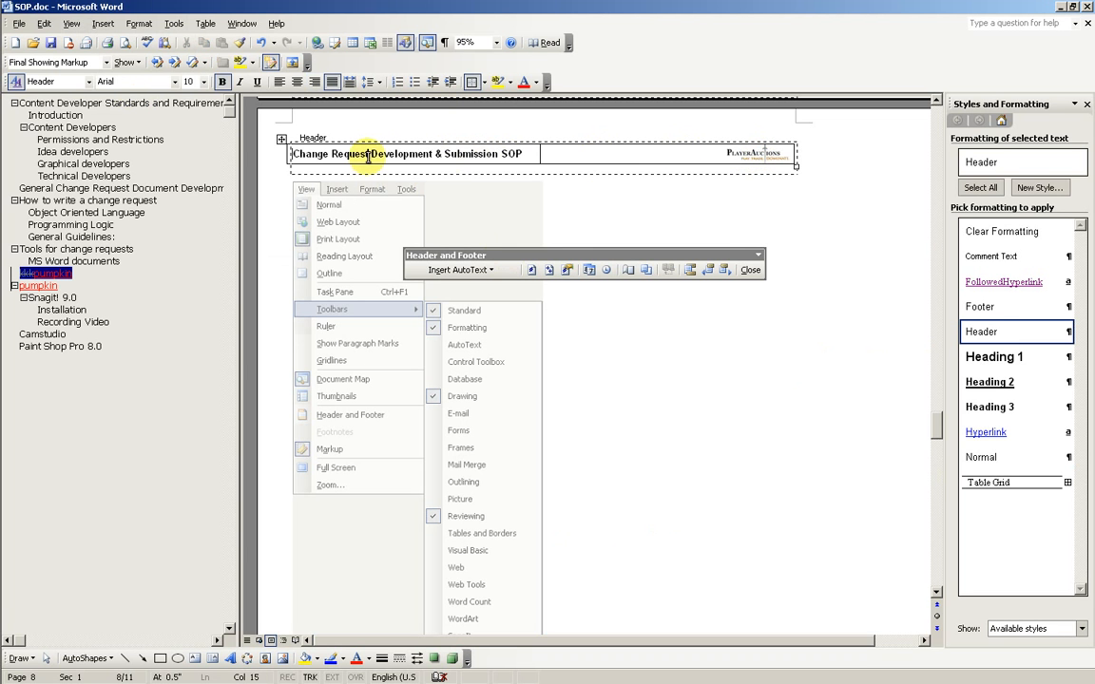
left_click(450, 155)
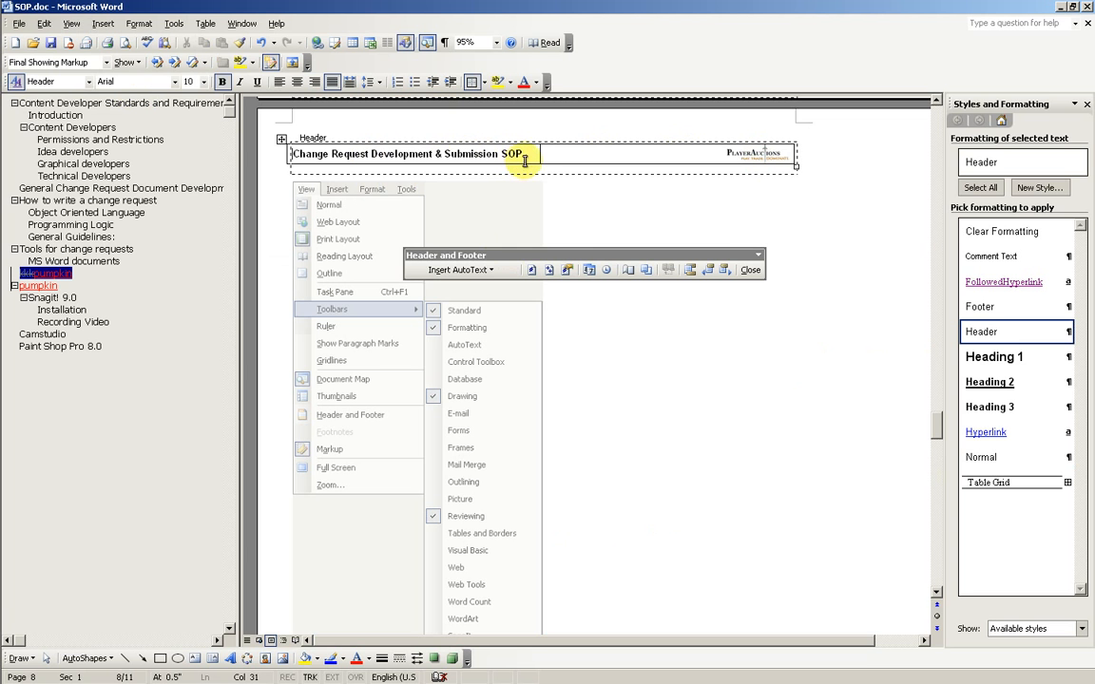
left_click(522, 155)
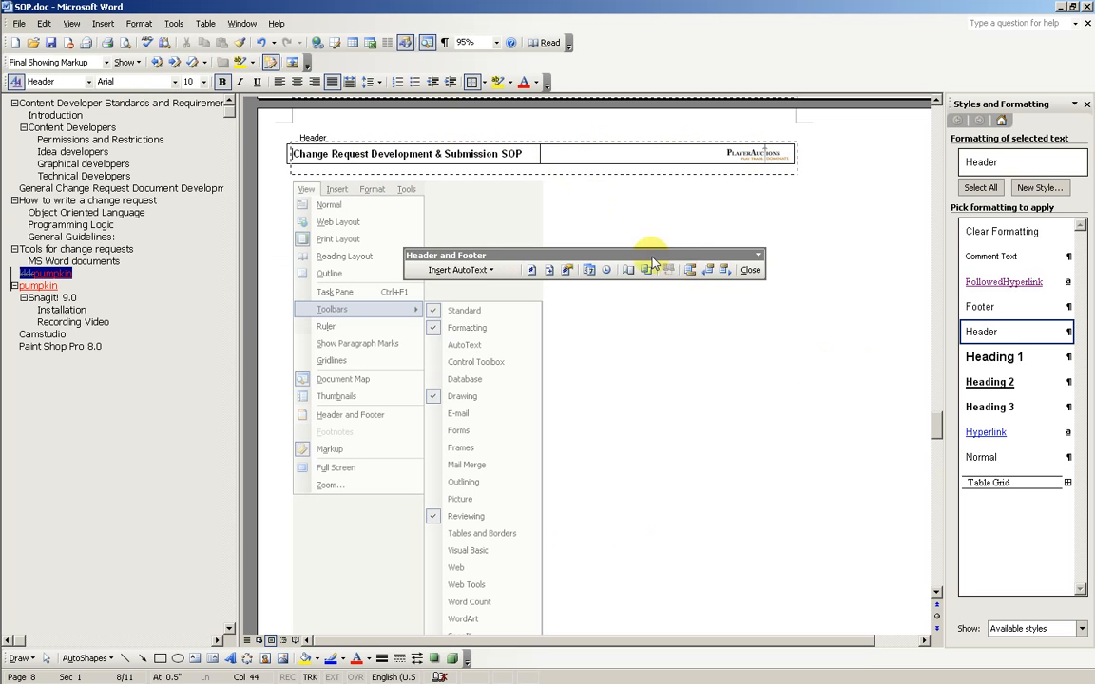
left_click_drag(651, 257, 595, 226)
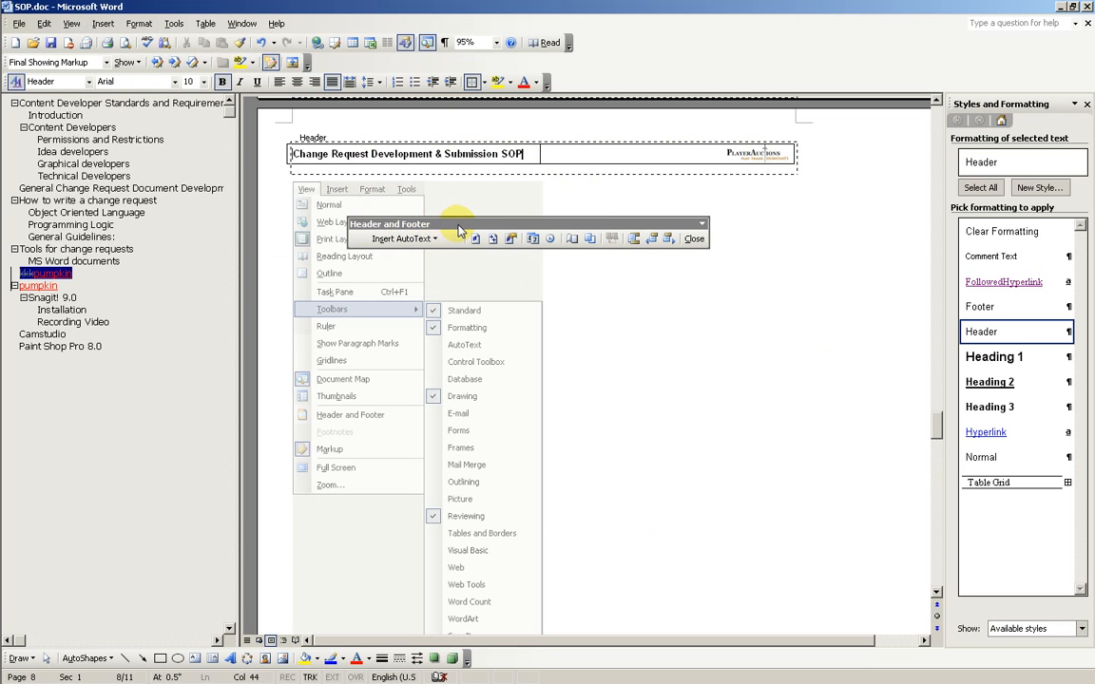
Switch to the page 8 footer, and place the cursor at the end of its "Created by" text
left_click(634, 239)
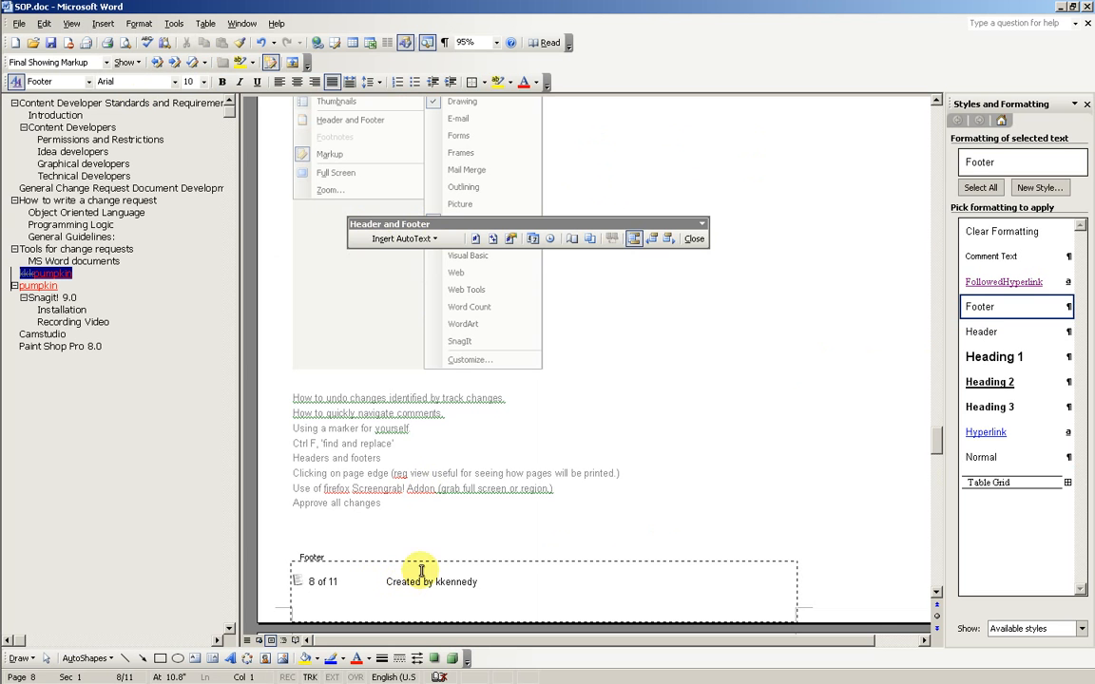
left_click_drag(618, 238, 582, 509)
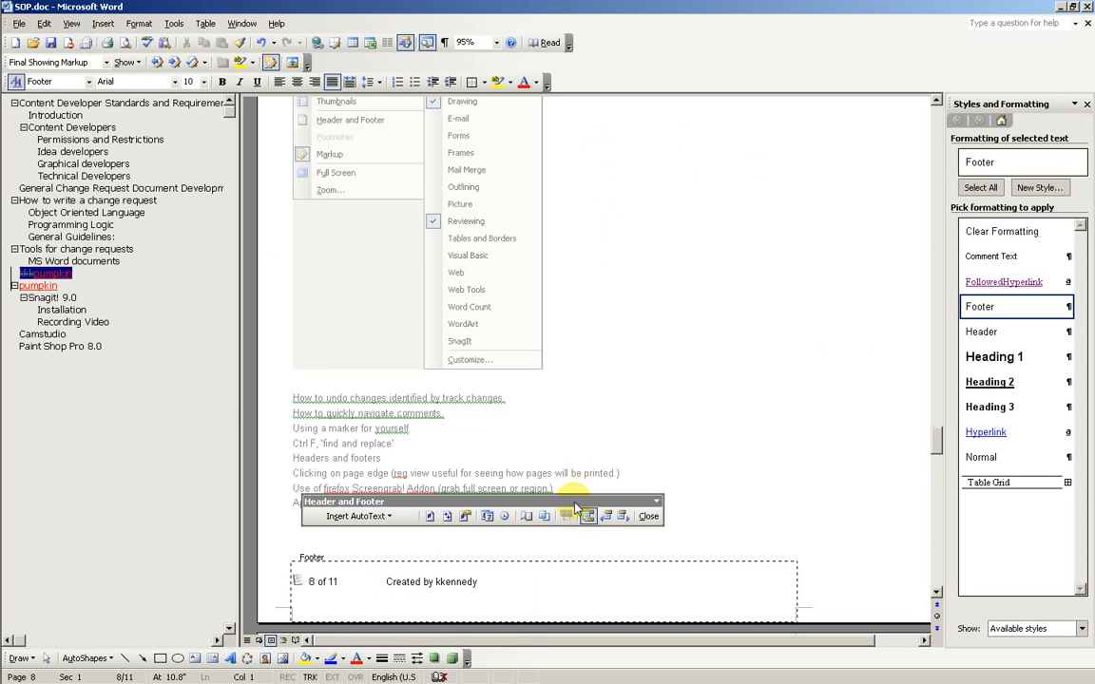
left_click(525, 569)
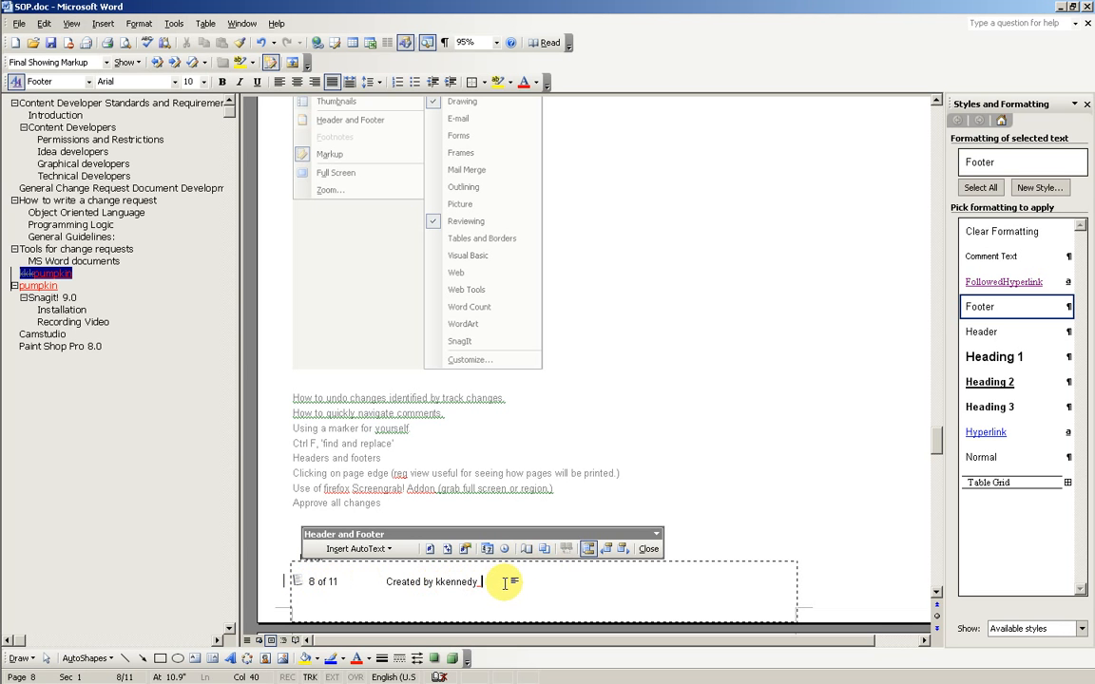
Look through the AutoText entries available for the footer, and close header and footer editing after removing the trailing space
left_click(389, 550)
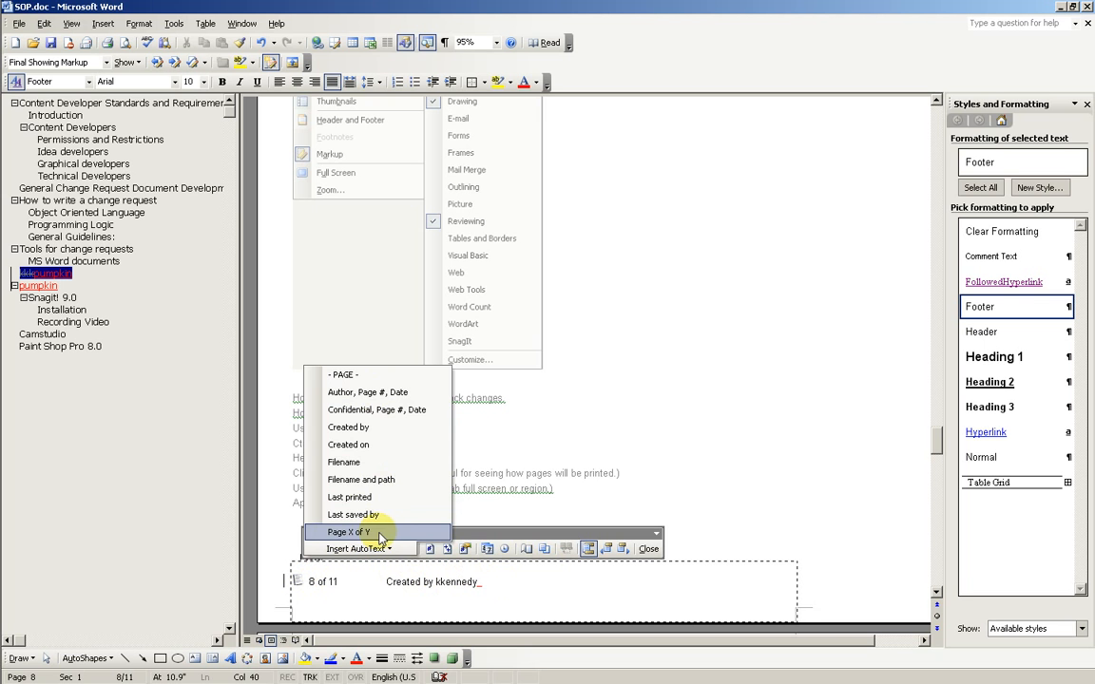
left_click(483, 540)
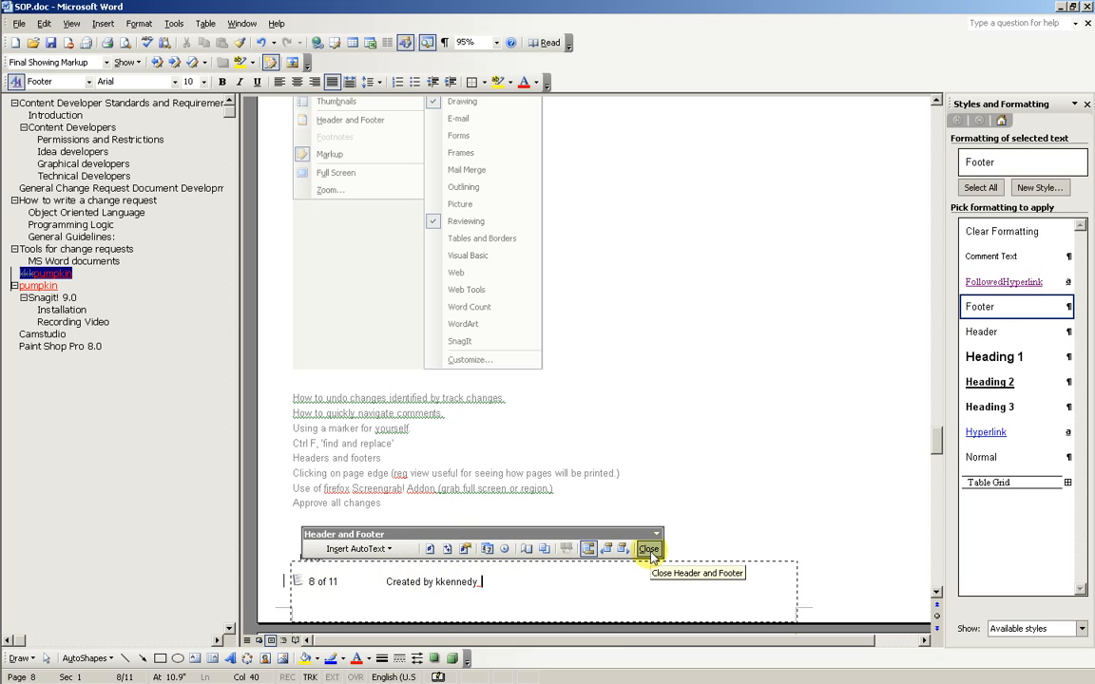
key("BackSpace")
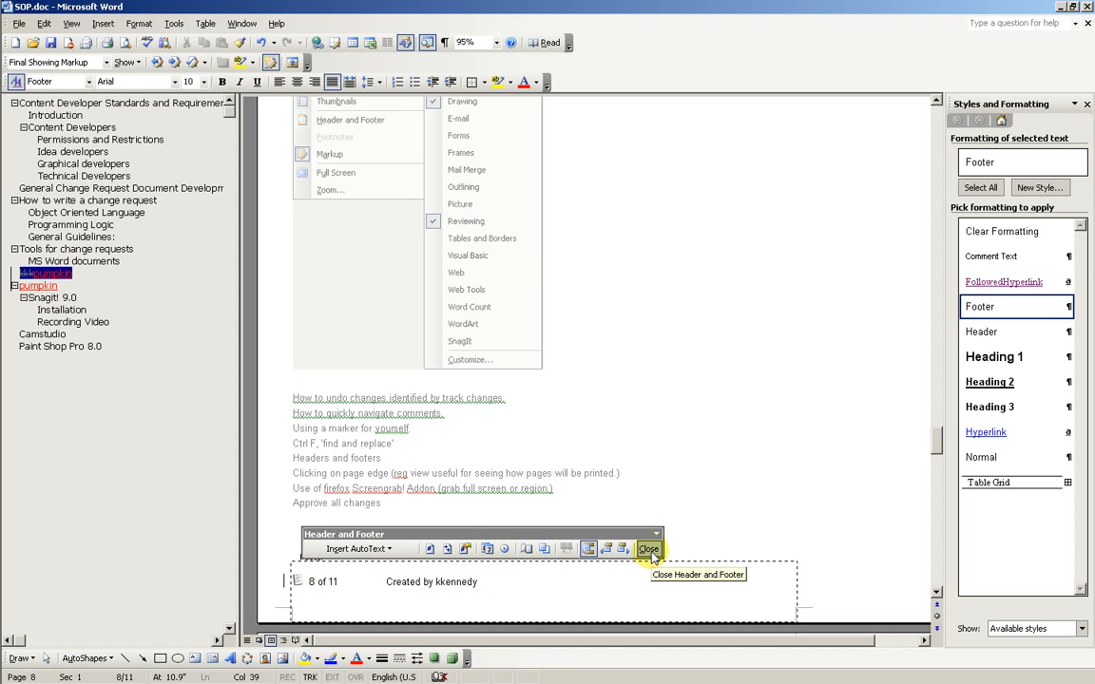
left_click(650, 550)
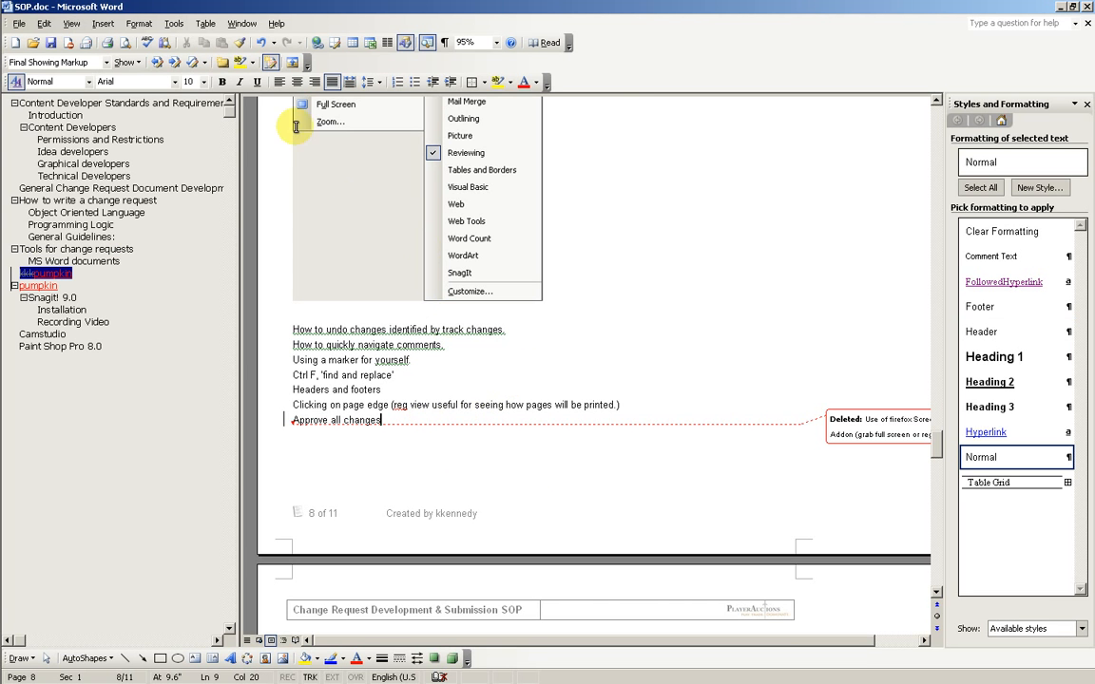
View the options for accepting all tracked changes, and delete the list lines above "Approve all changes"
left_click(205, 65)
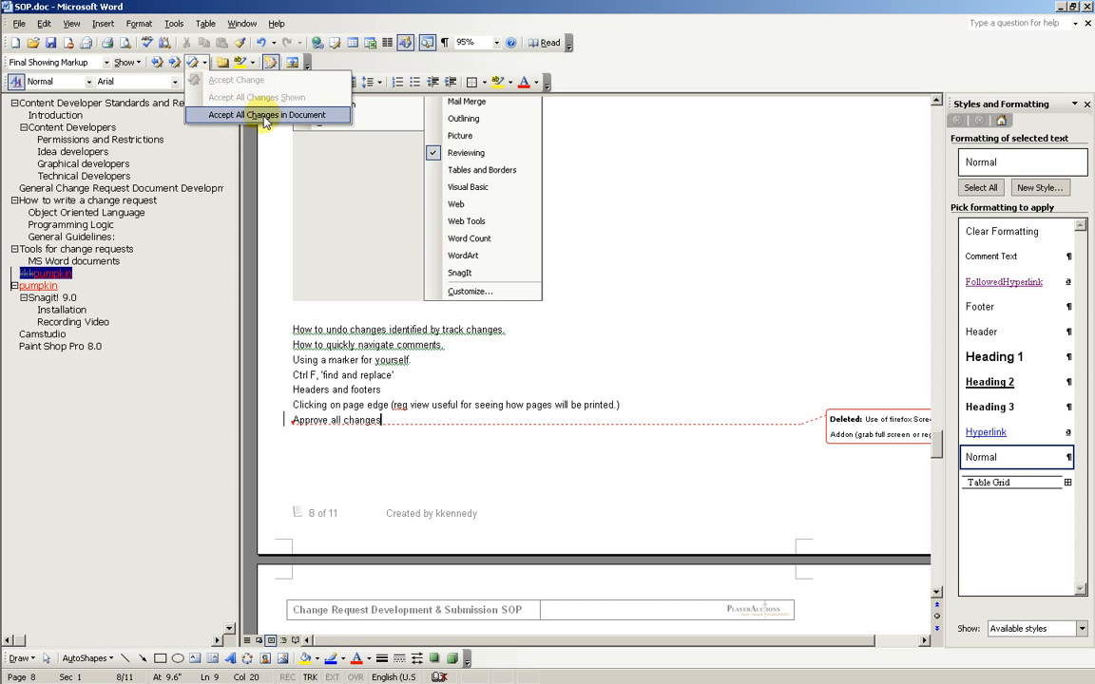
left_click(399, 419)
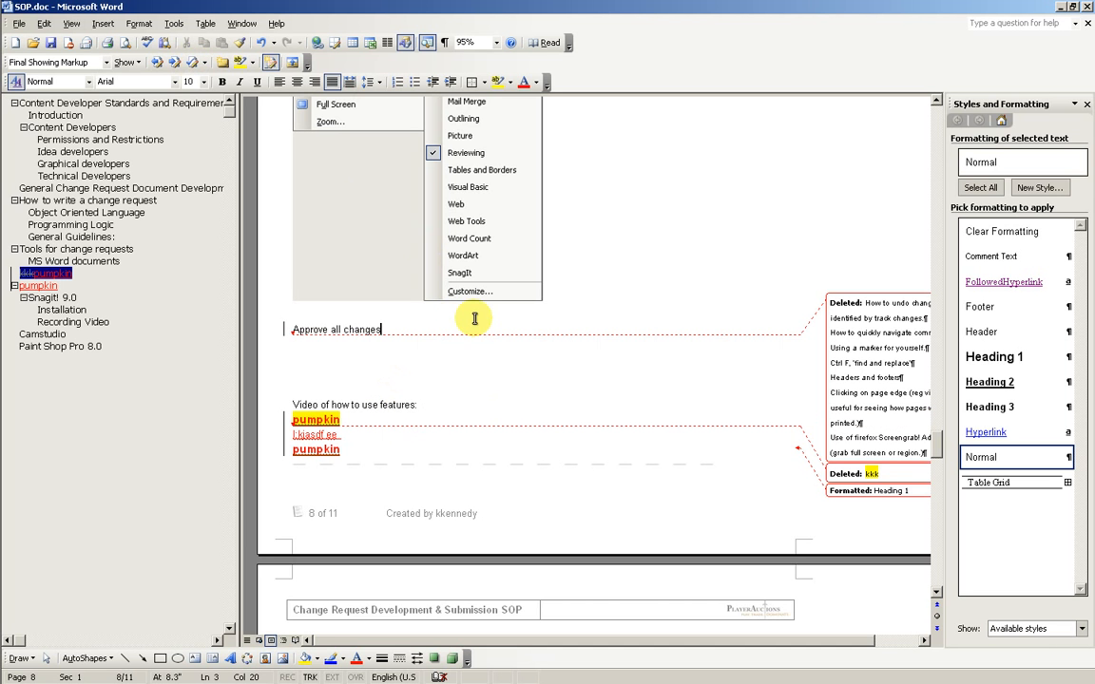
View the accept and reject options for the large deletion beside "Approve all changes", and dismiss them without choosing one
left_click(866, 323)
scroll(823, 306, "down", 1)
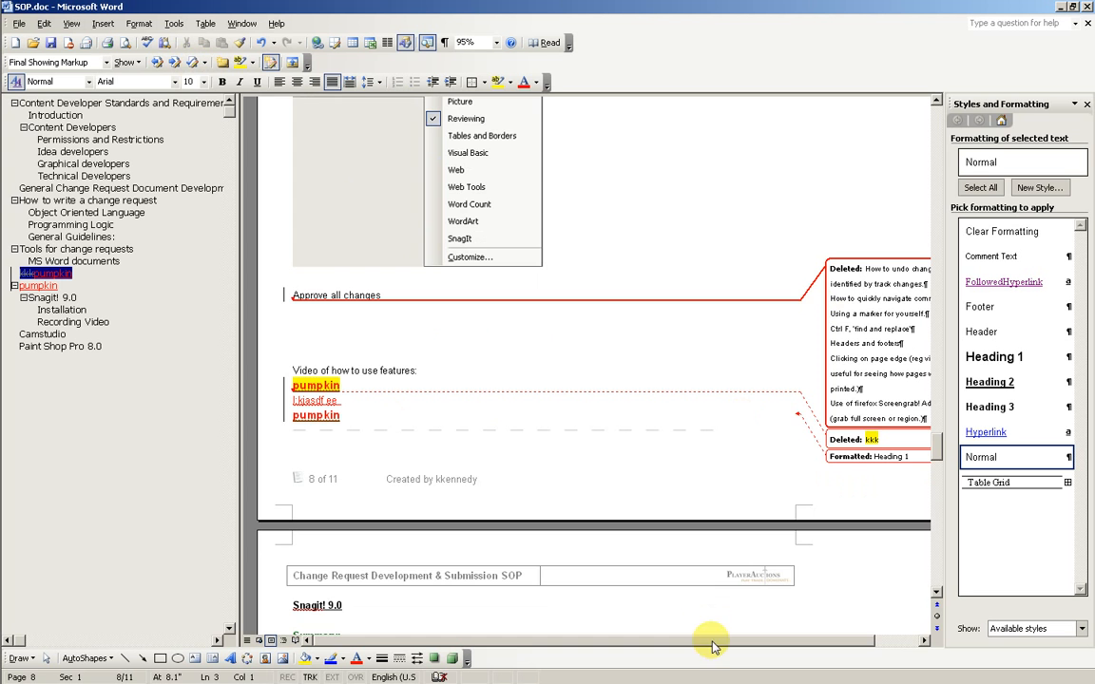
left_click_drag(720, 643, 760, 646)
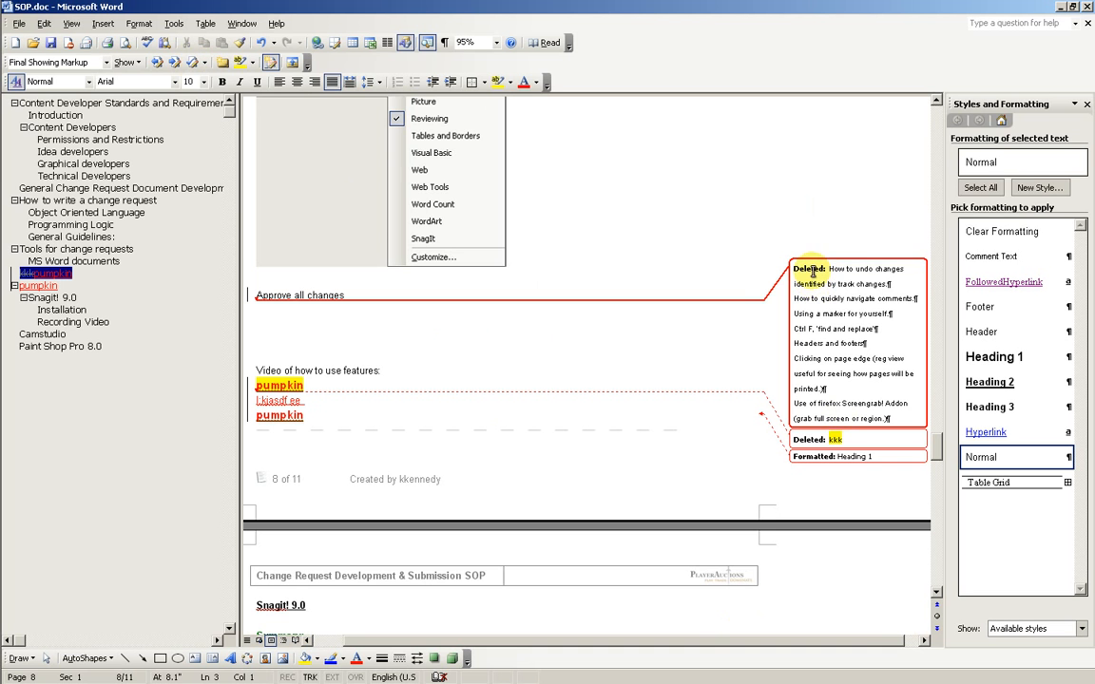
mouse_move(812, 270)
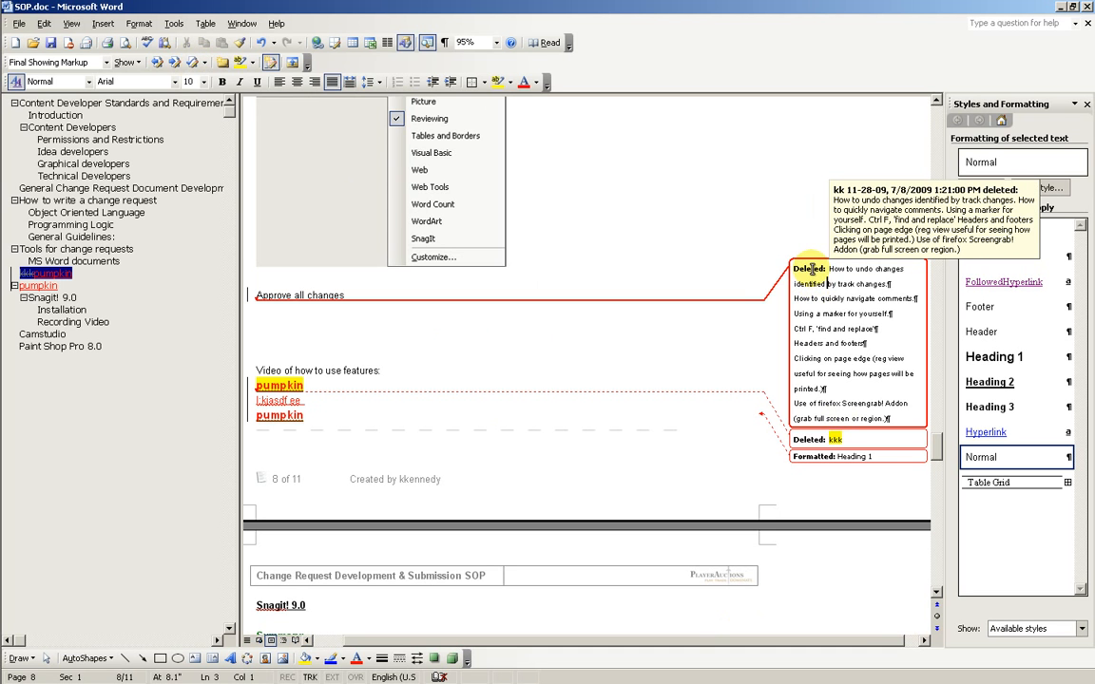
right_click(811, 272)
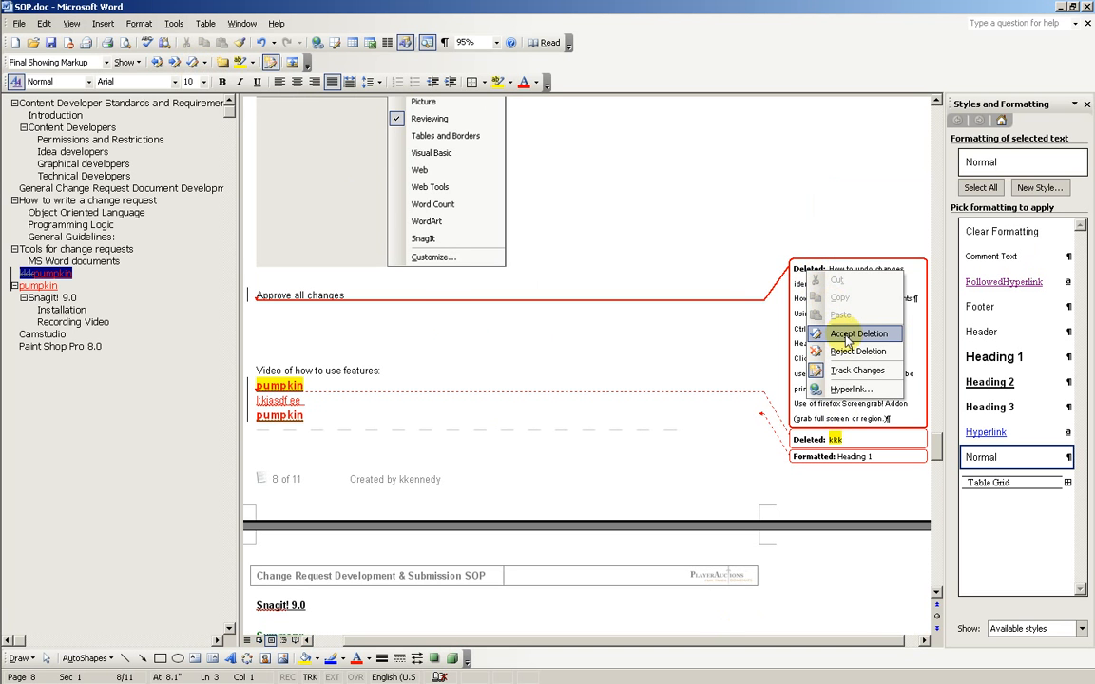
left_click(439, 288)
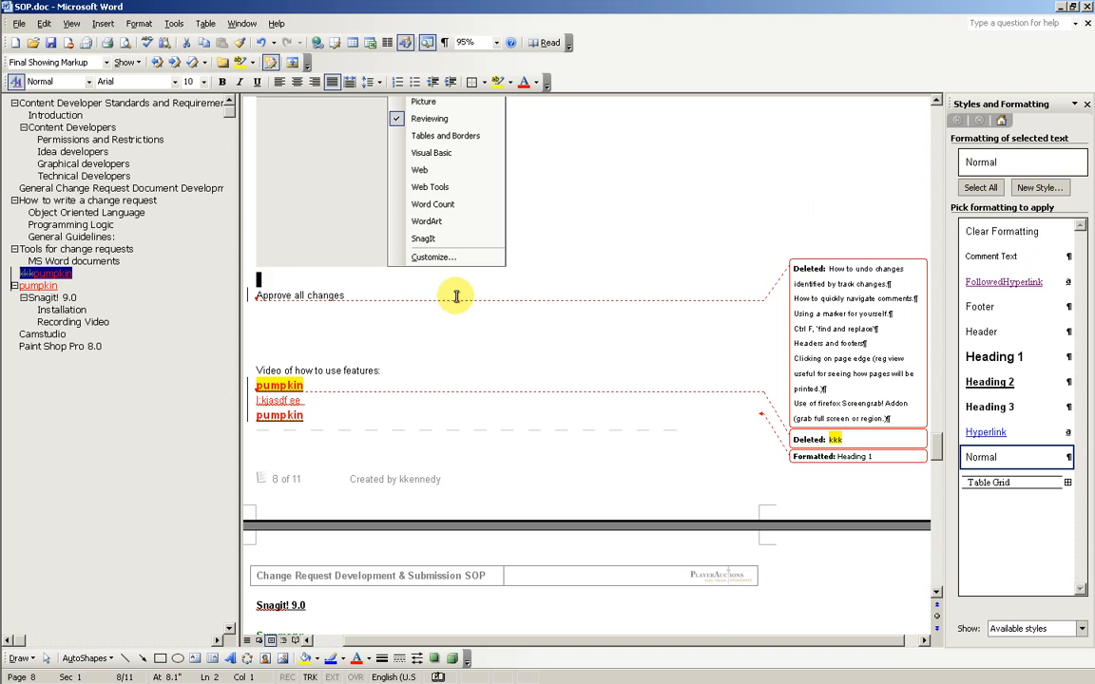
left_click(587, 290)
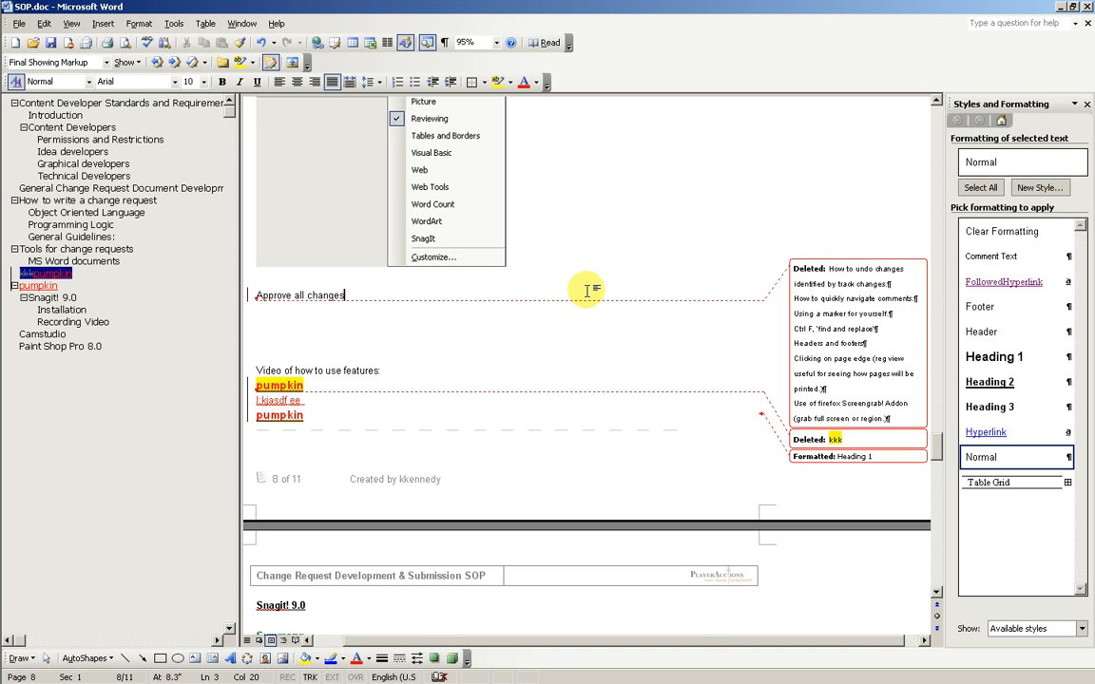
Select the text from "quickly navigate comments" to "Headers and footers" inside the large deletion balloon, and clear the selection
left_click_drag(831, 271, 842, 400)
left_click(847, 344)
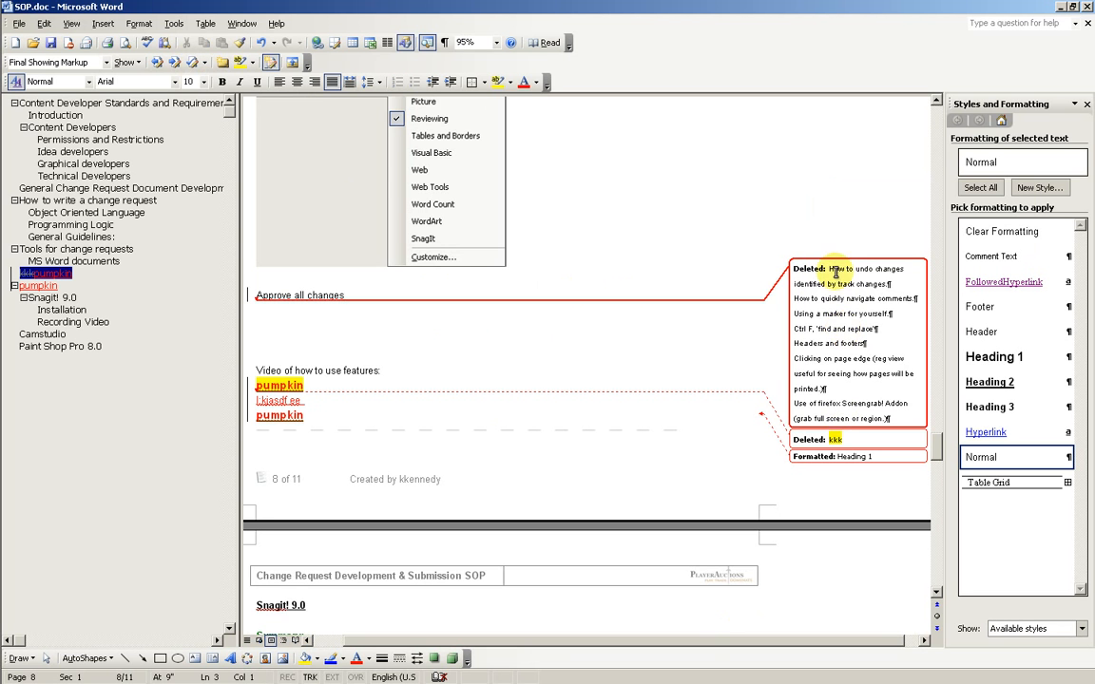
mouse_move(837, 272)
left_mouse_down()
mouse_move(839, 316)
mouse_move(830, 290)
left_mouse_up()
left_click(840, 321)
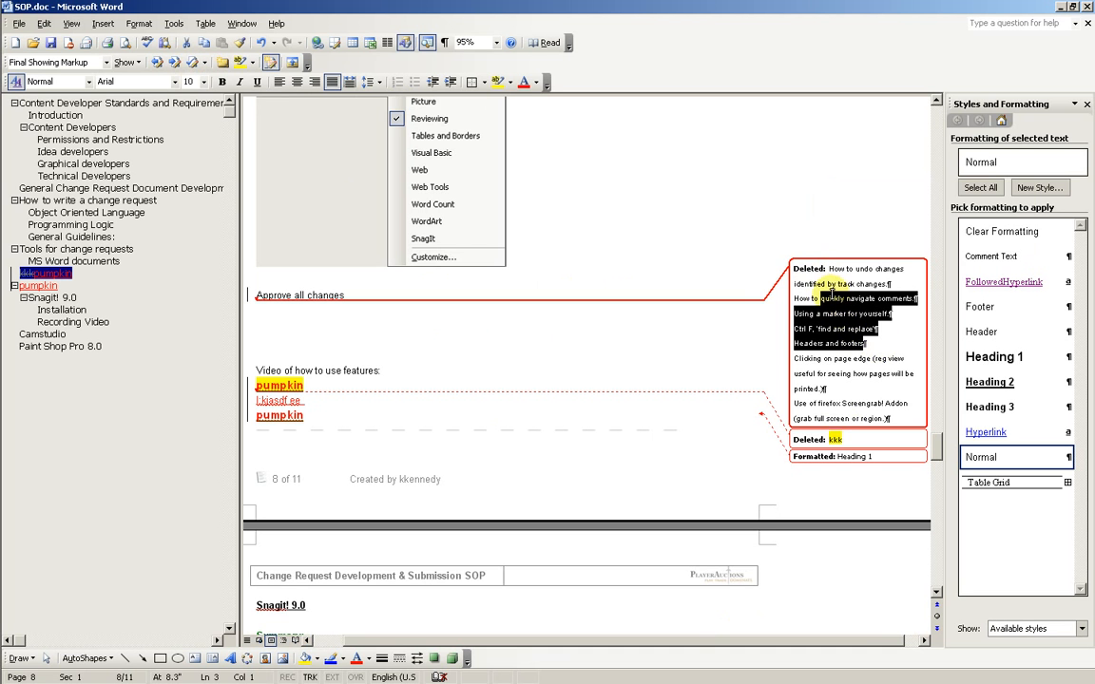
left_click(833, 277)
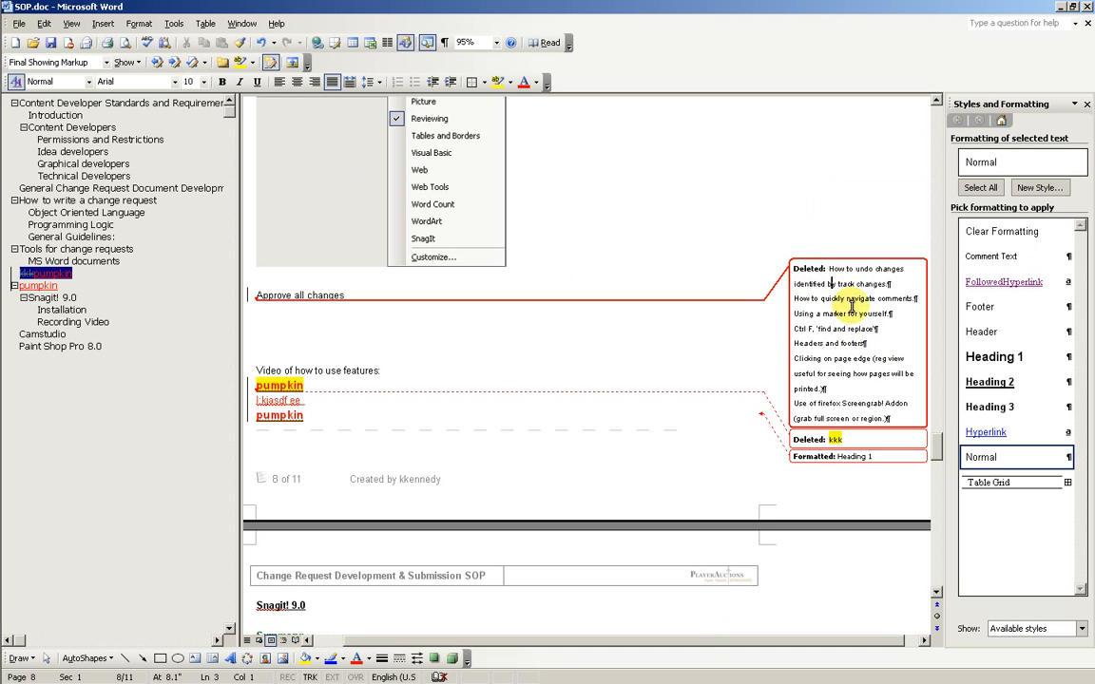